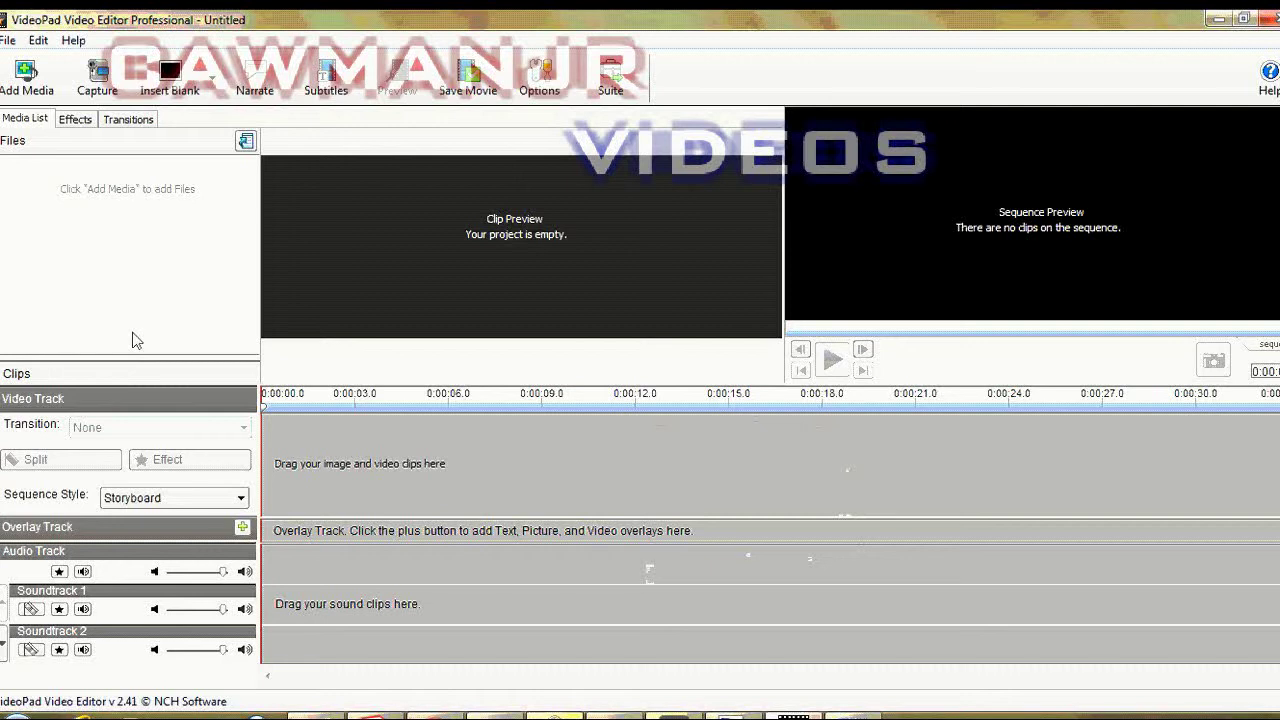
# Step: Import Capture_20120731.wmv and Capture_20120731_1.wmv from the Videos library and preview the first clip
pyautogui.click(26, 75)
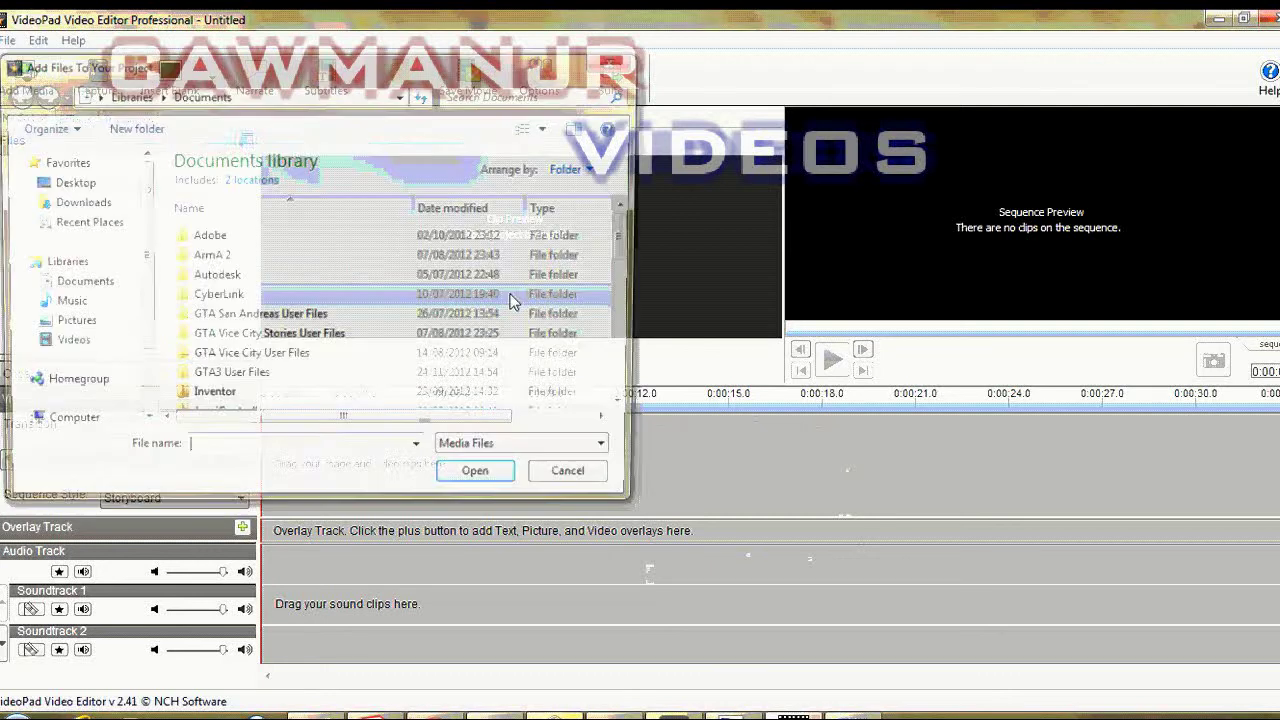
pyautogui.click(50, 352)
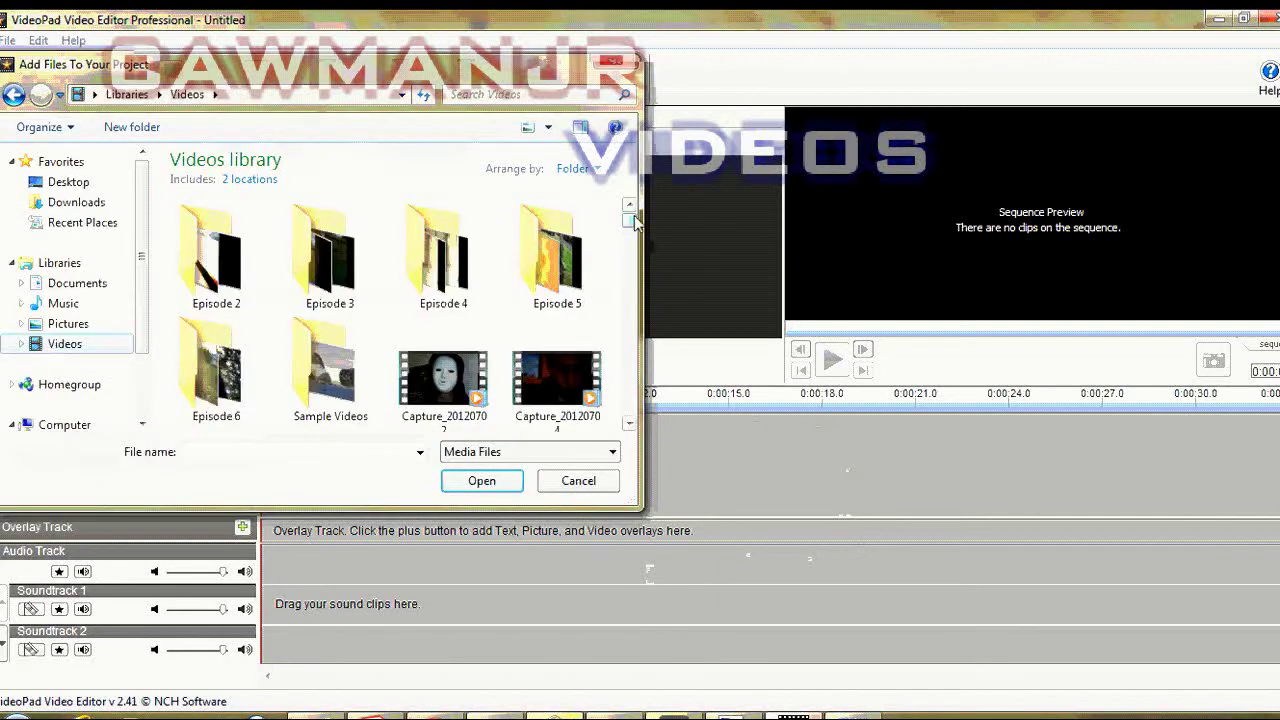
pyautogui.moveTo(628, 215); pyautogui.dragTo(630, 246)
pyautogui.click(543, 254)
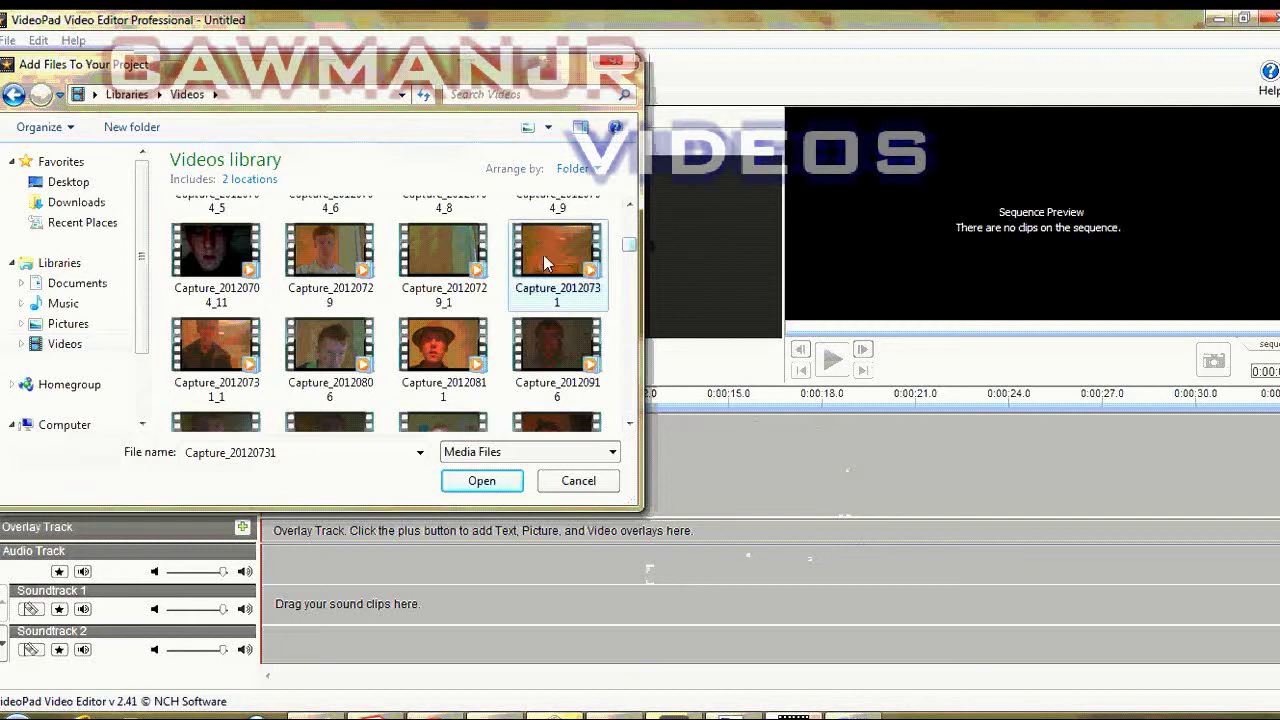
pyautogui.keyDown('ctrl'); pyautogui.click(218, 366); pyautogui.keyUp('ctrl')
pyautogui.click(478, 481)
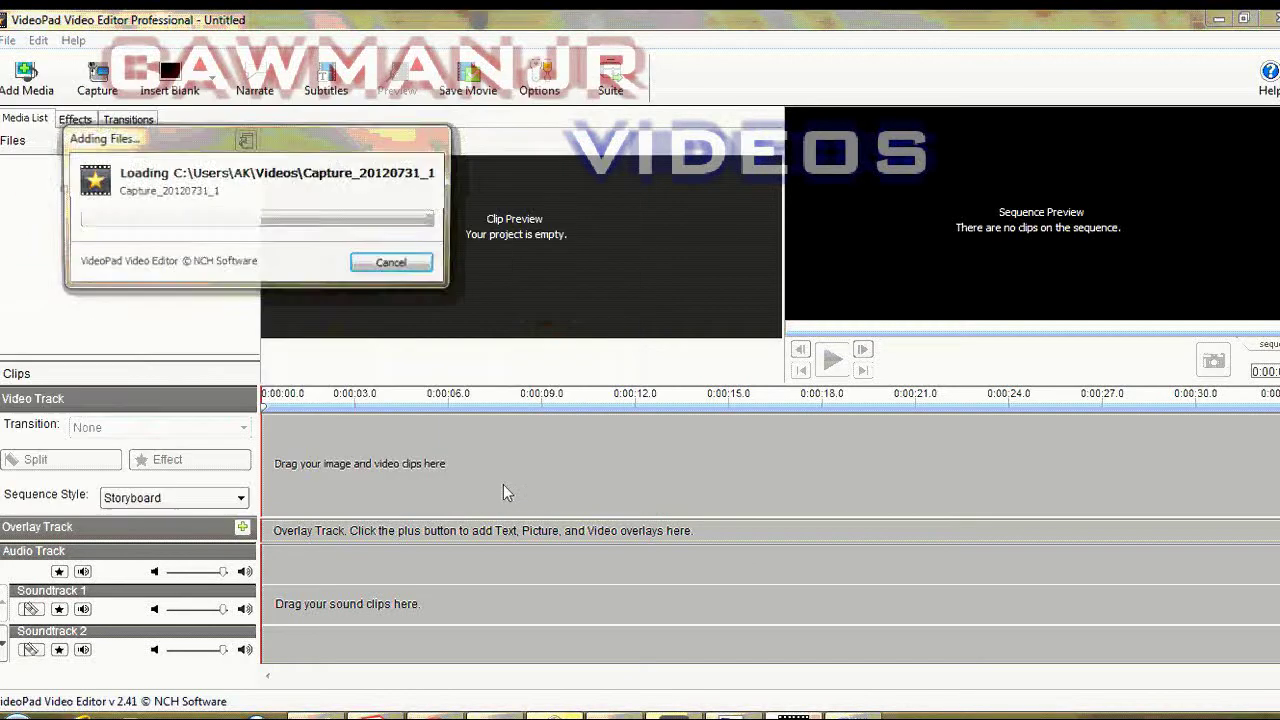
pyautogui.click(115, 166)
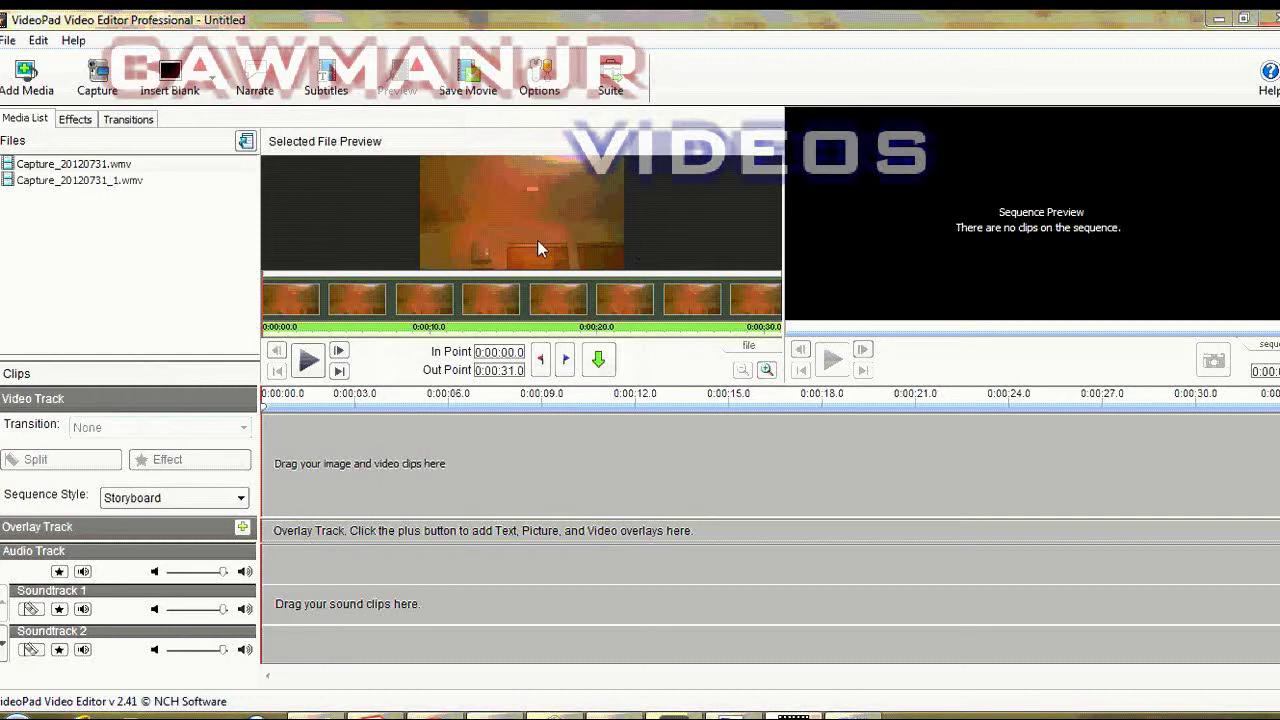
# Step: Put Capture_20120731.wmv on the video track and Capture_20120731_1.wmv on the overlay track at 0:00:00
pyautogui.moveTo(164, 171); pyautogui.dragTo(380, 462)
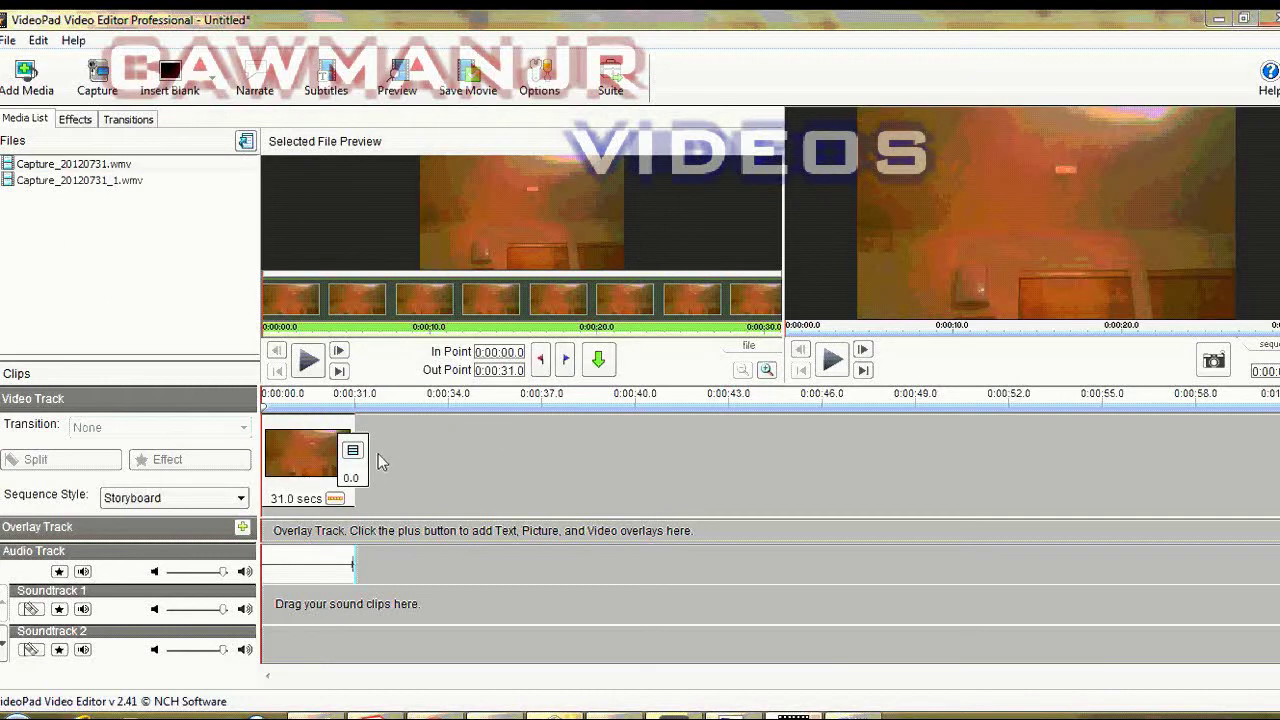
pyautogui.click(61, 182)
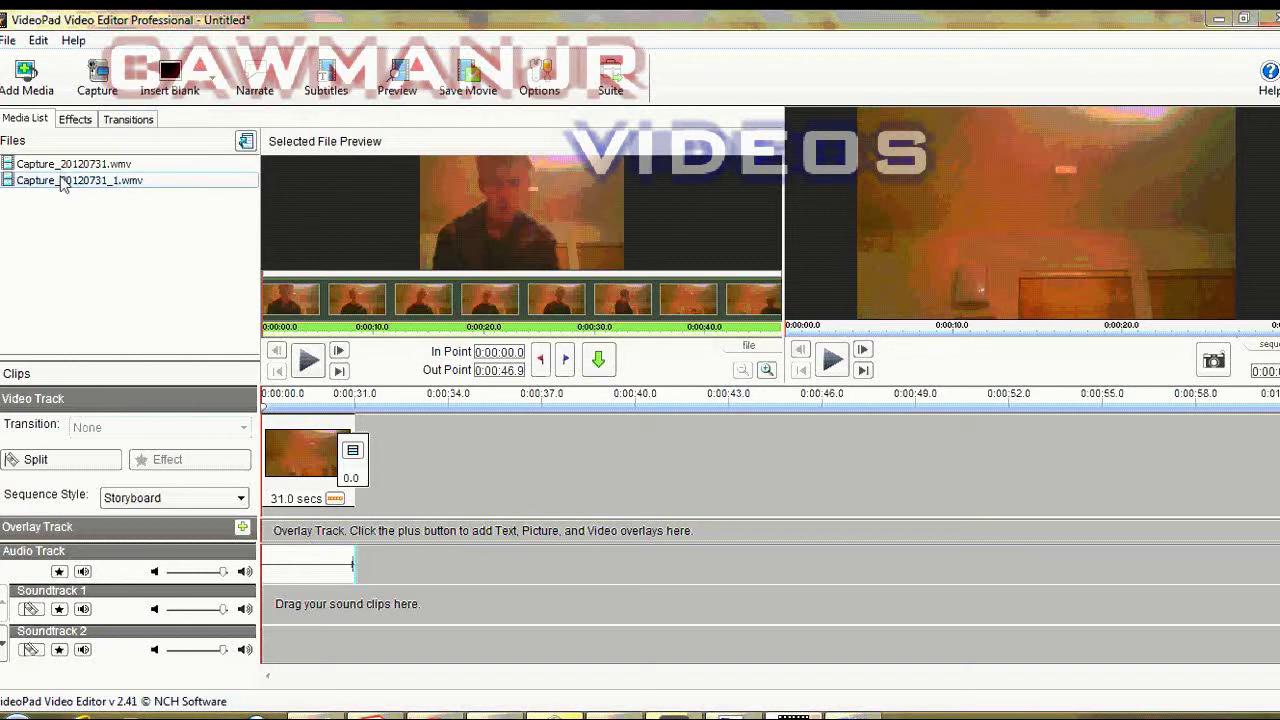
pyautogui.moveTo(61, 182); pyautogui.dragTo(300, 535)
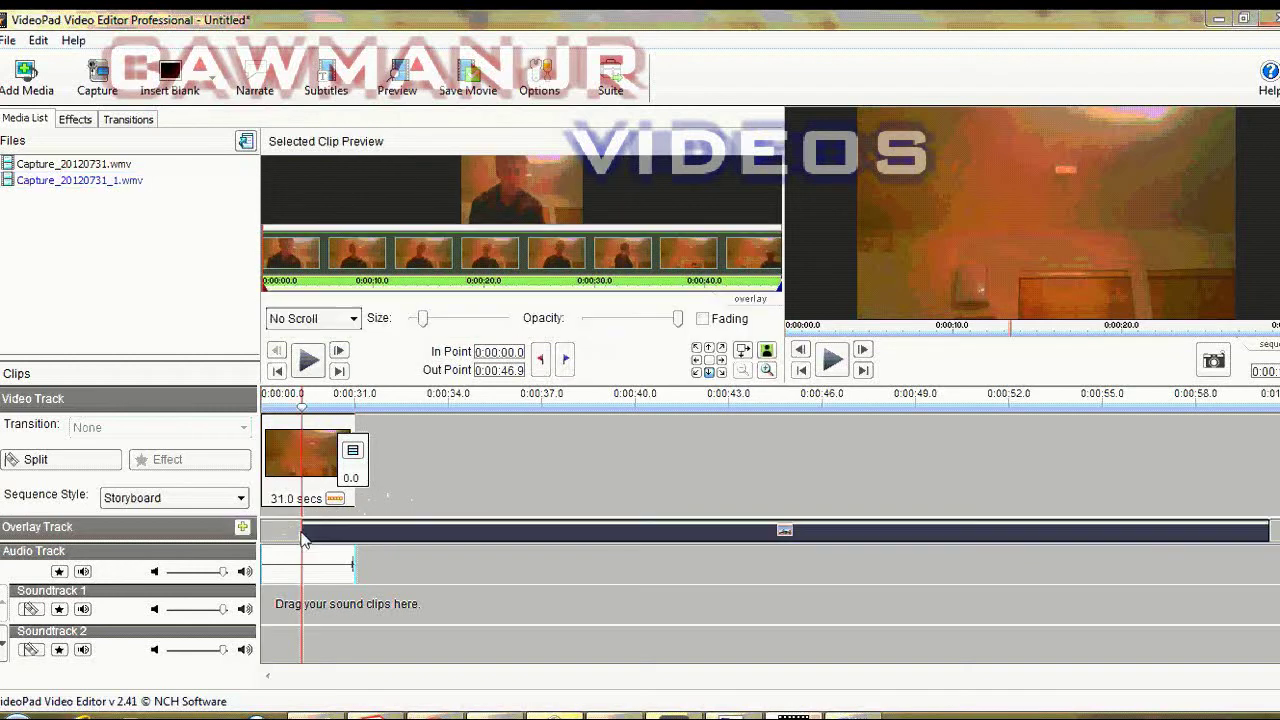
pyautogui.moveTo(395, 535); pyautogui.dragTo(318, 540)
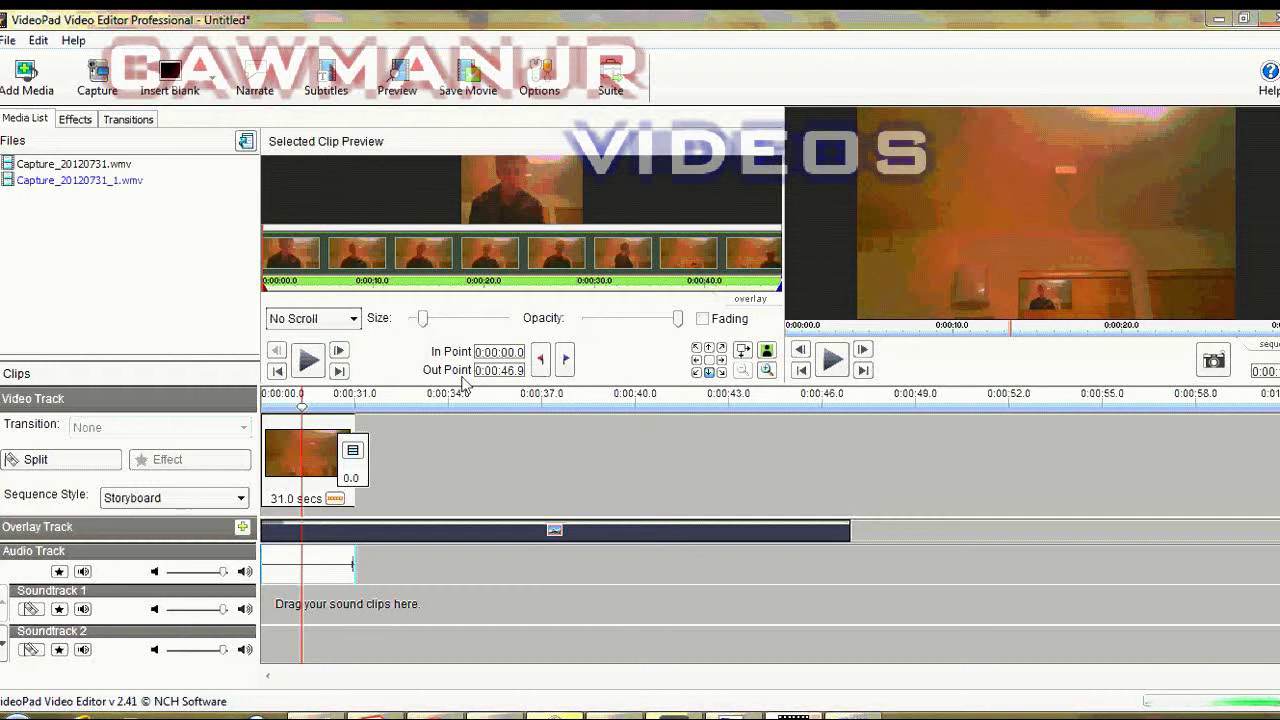
# Step: Change the overlay clip's out point to 0:00:31.0 in the Enter New Out Point dialog
pyautogui.click(510, 371)
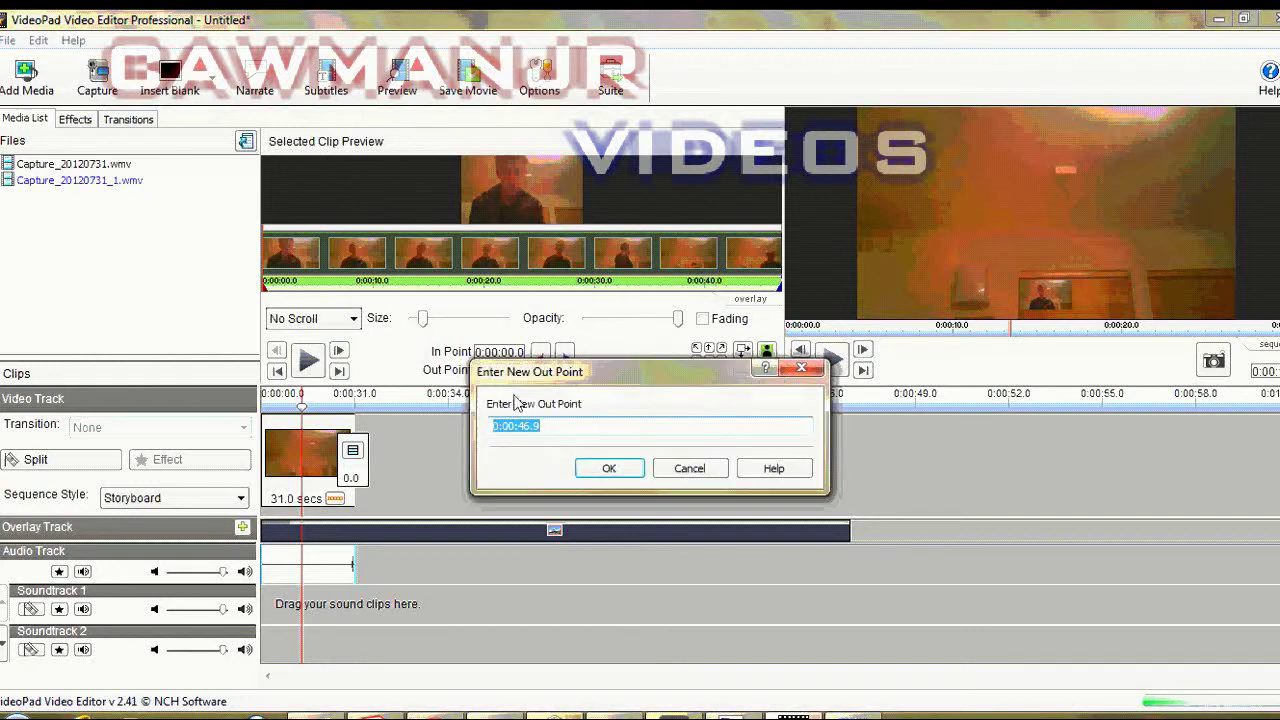
pyautogui.click(564, 422)
pyautogui.press('Left')
pyautogui.press('BackSpace')
pyautogui.press('BackSpace')
pyautogui.press('BackSpace')
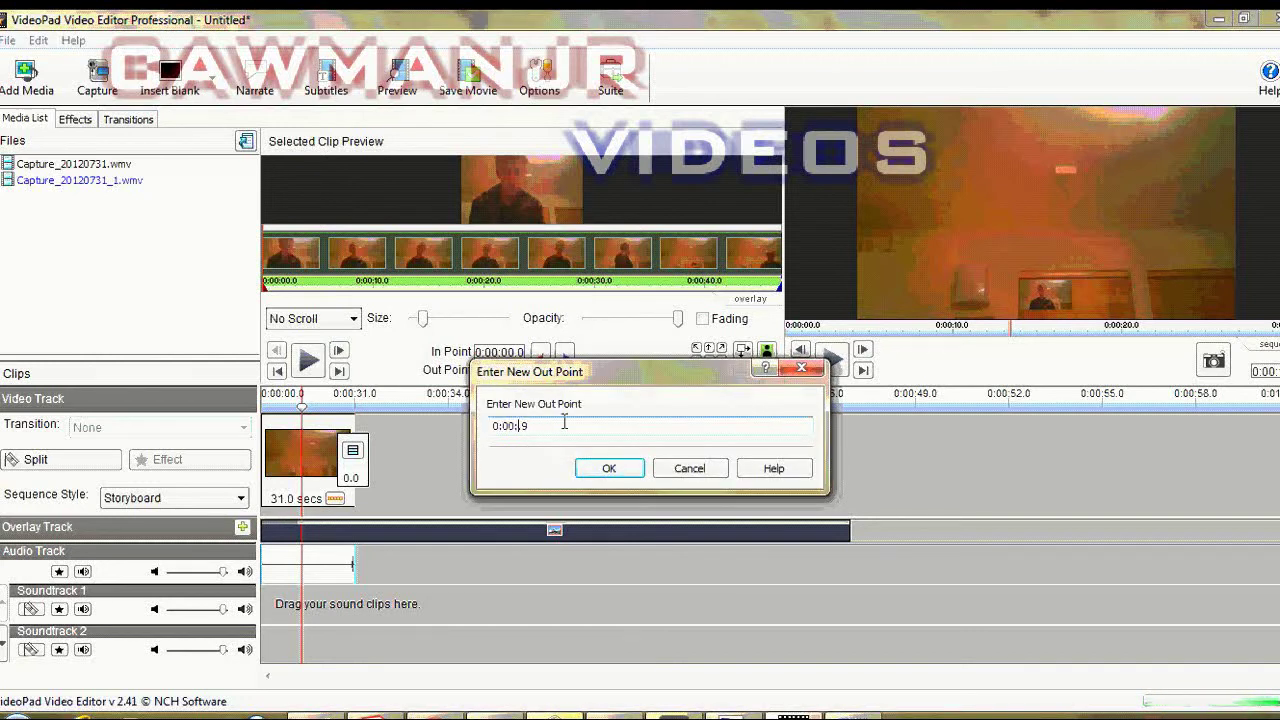
pyautogui.write('31.')
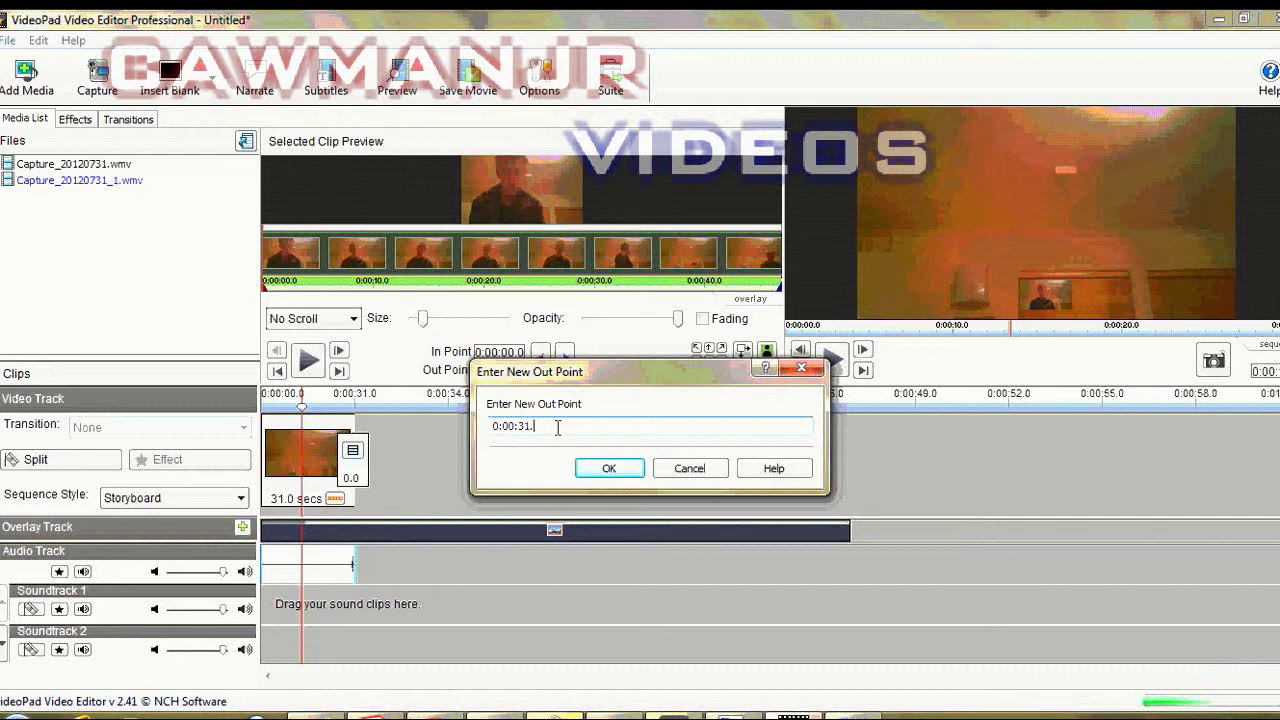
pyautogui.write('0')
pyautogui.click(605, 468)
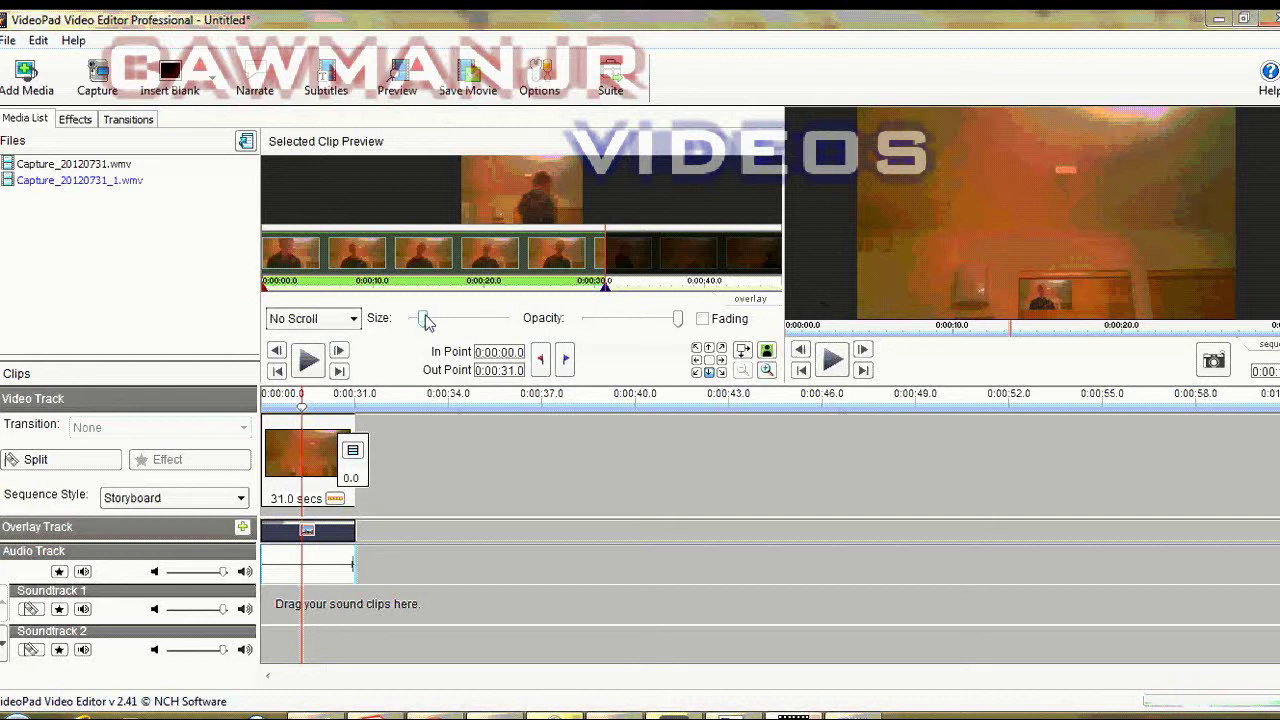
# Step: Enlarge the overlay to maximum size, centre it, check playback, and lower its opacity
pyautogui.press('End')
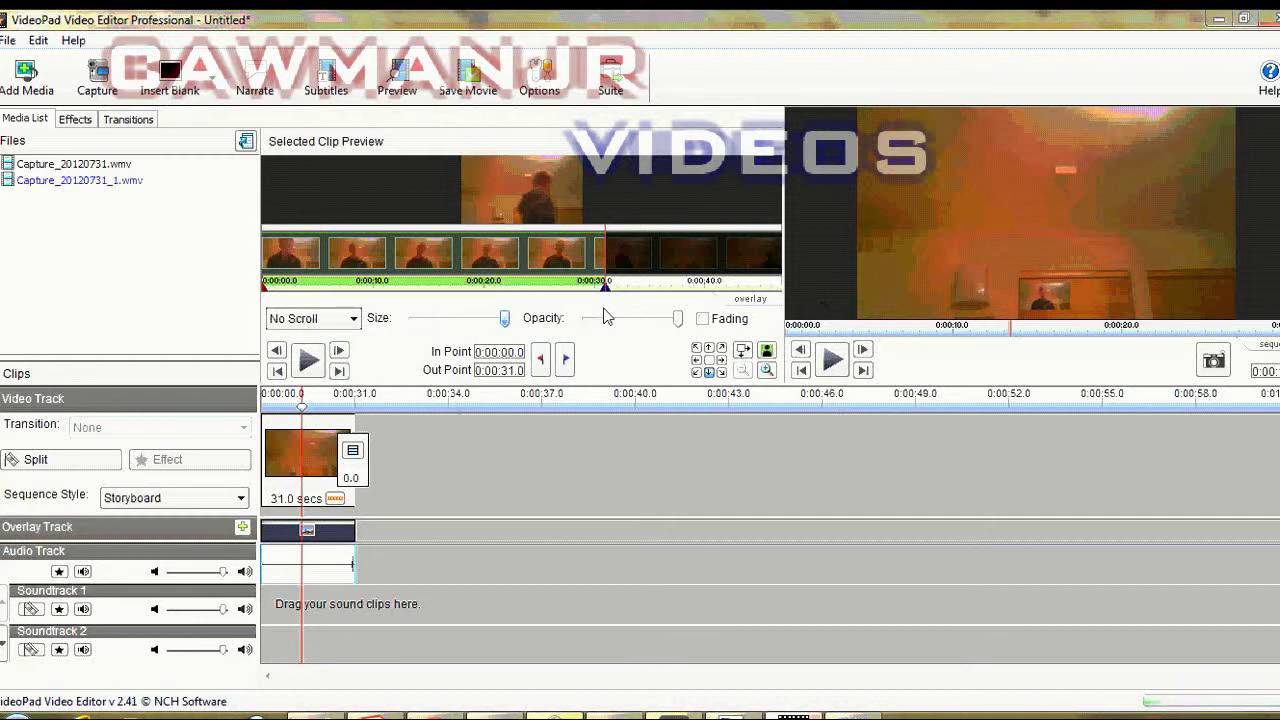
pyautogui.click(709, 359)
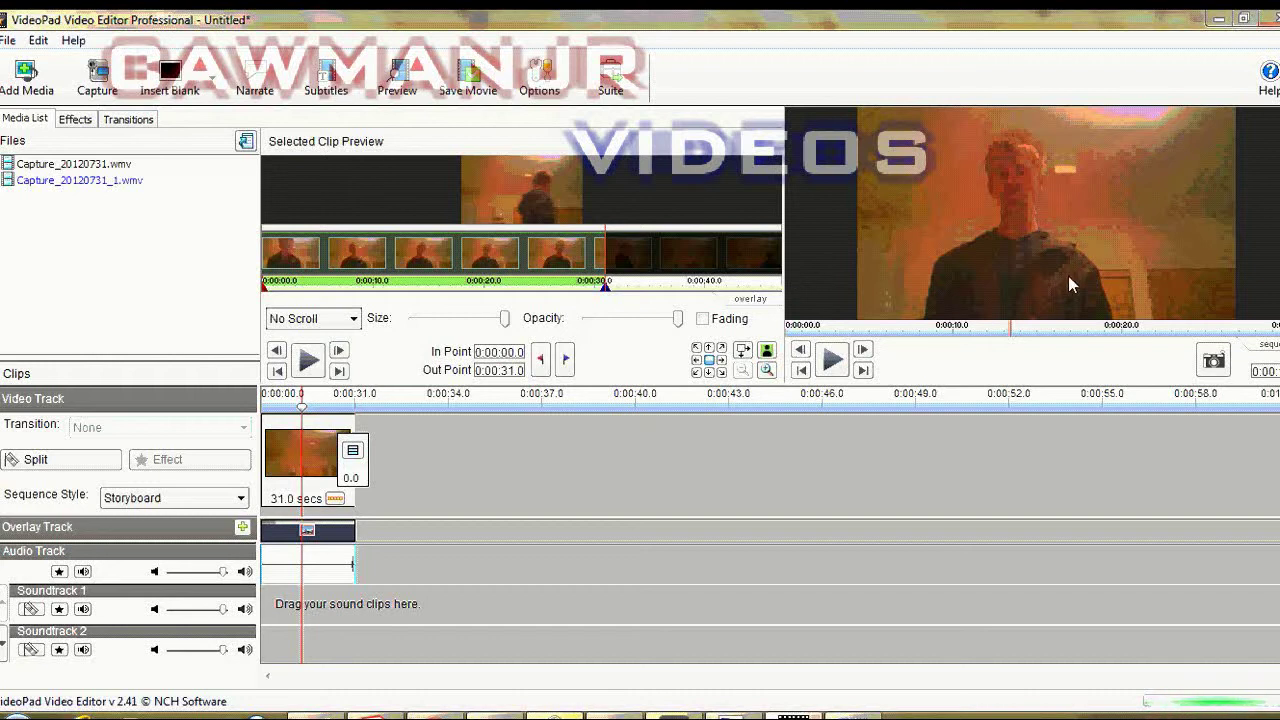
pyautogui.moveTo(306, 404); pyautogui.dragTo(252, 412)
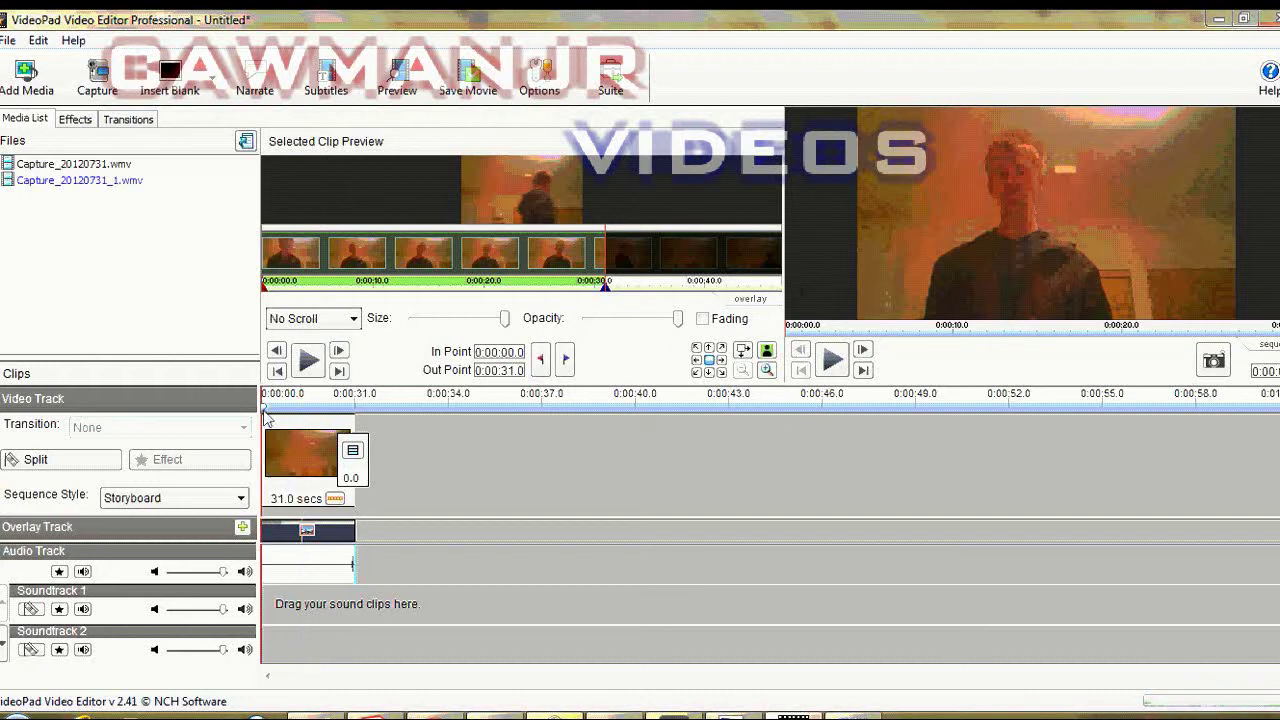
pyautogui.click(832, 360)
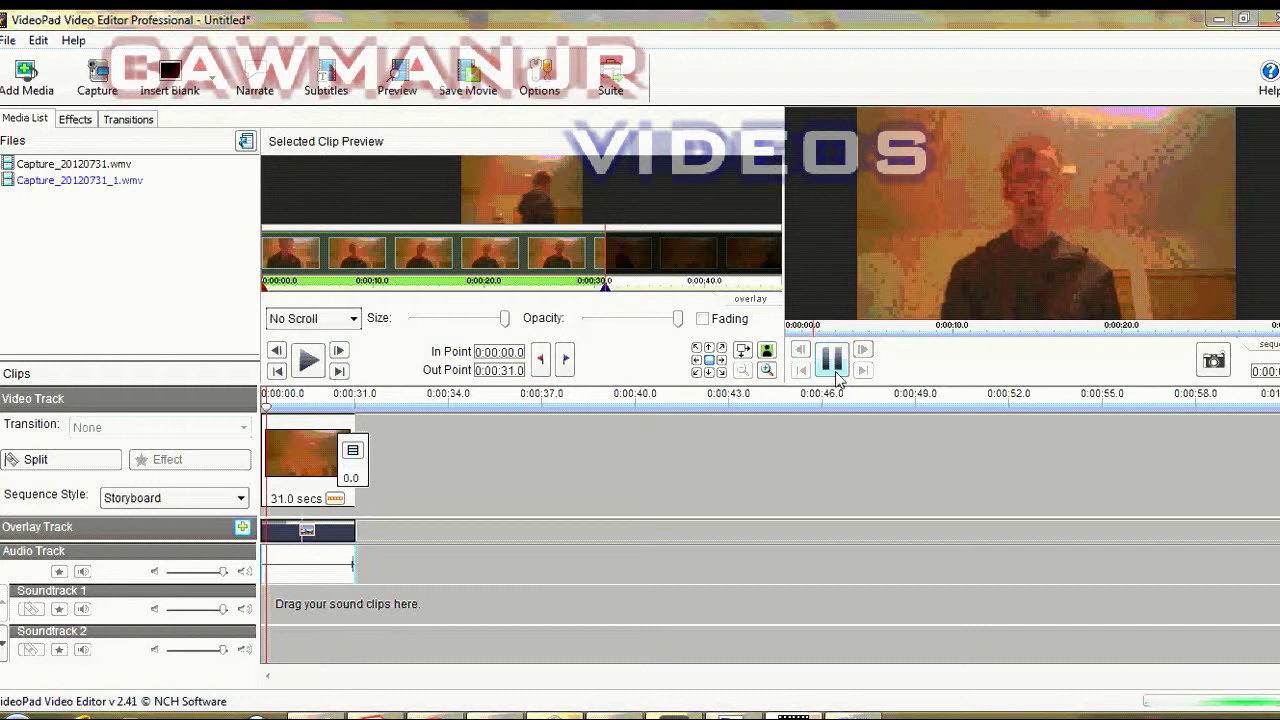
pyautogui.click(834, 366)
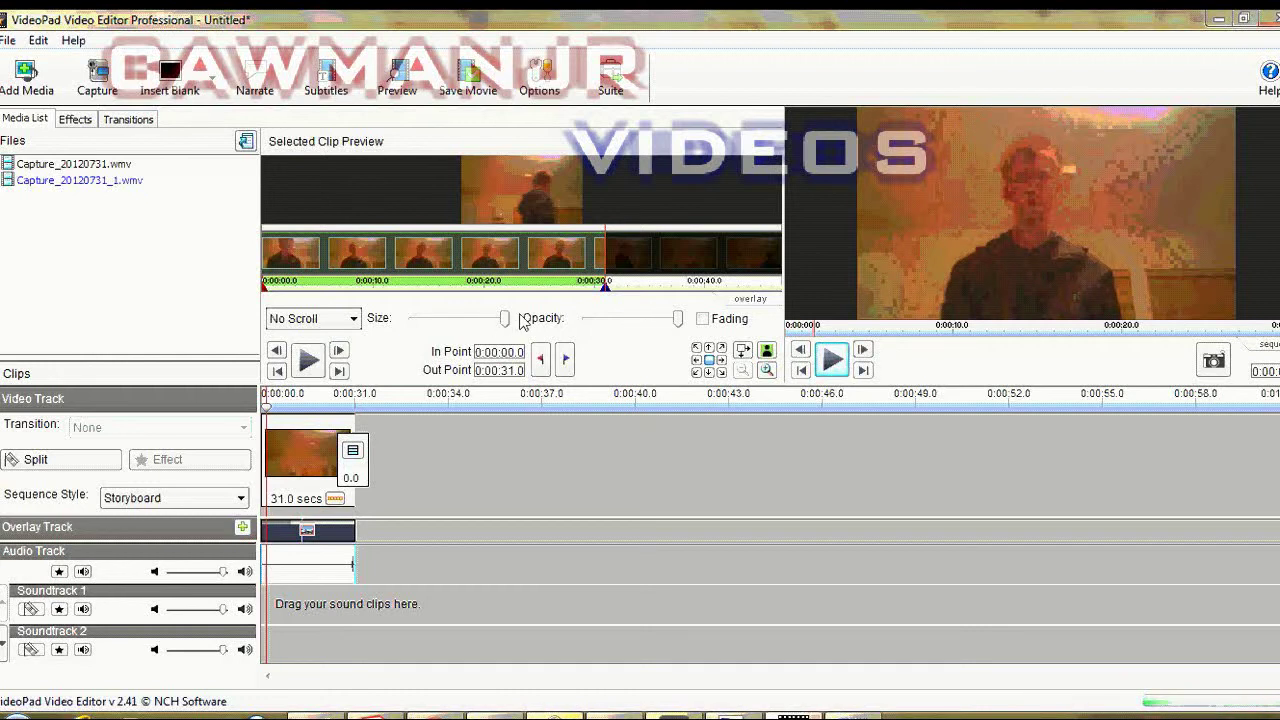
pyautogui.moveTo(678, 319); pyautogui.dragTo(629, 320)
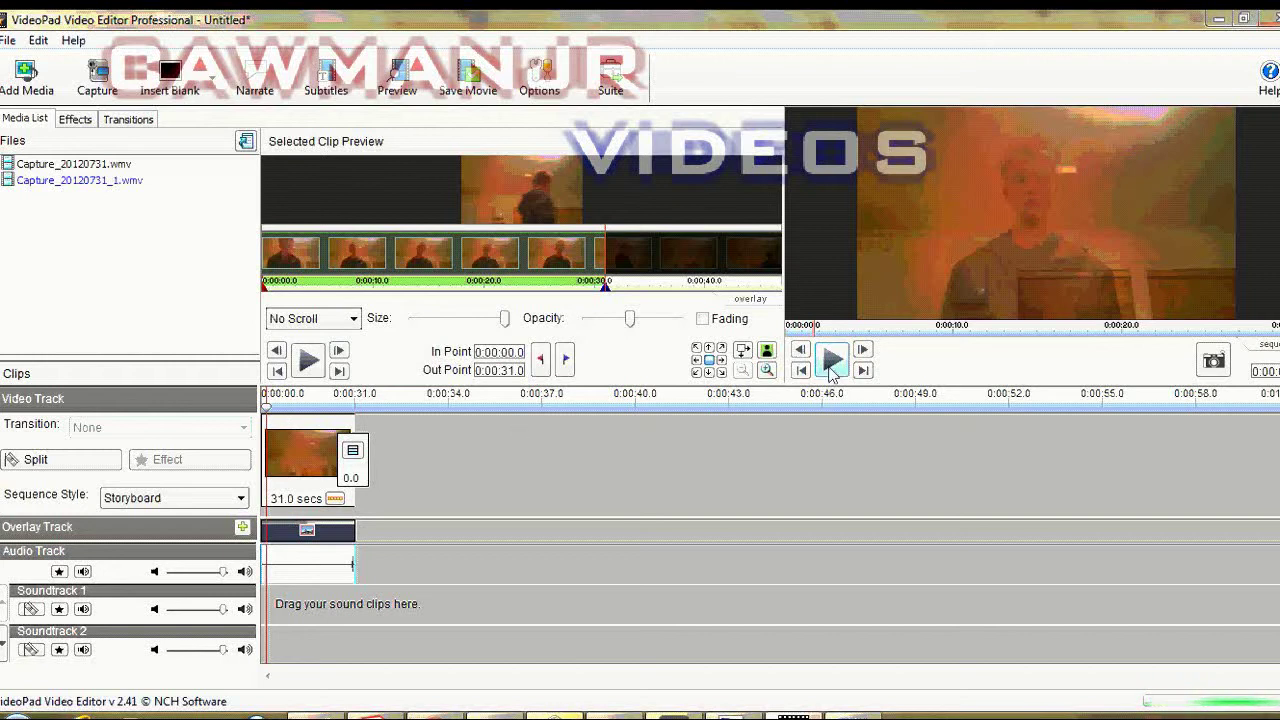
# Step: Review the composite, then lower the overlay's opacity further for a fainter ghost
pyautogui.click(832, 359)
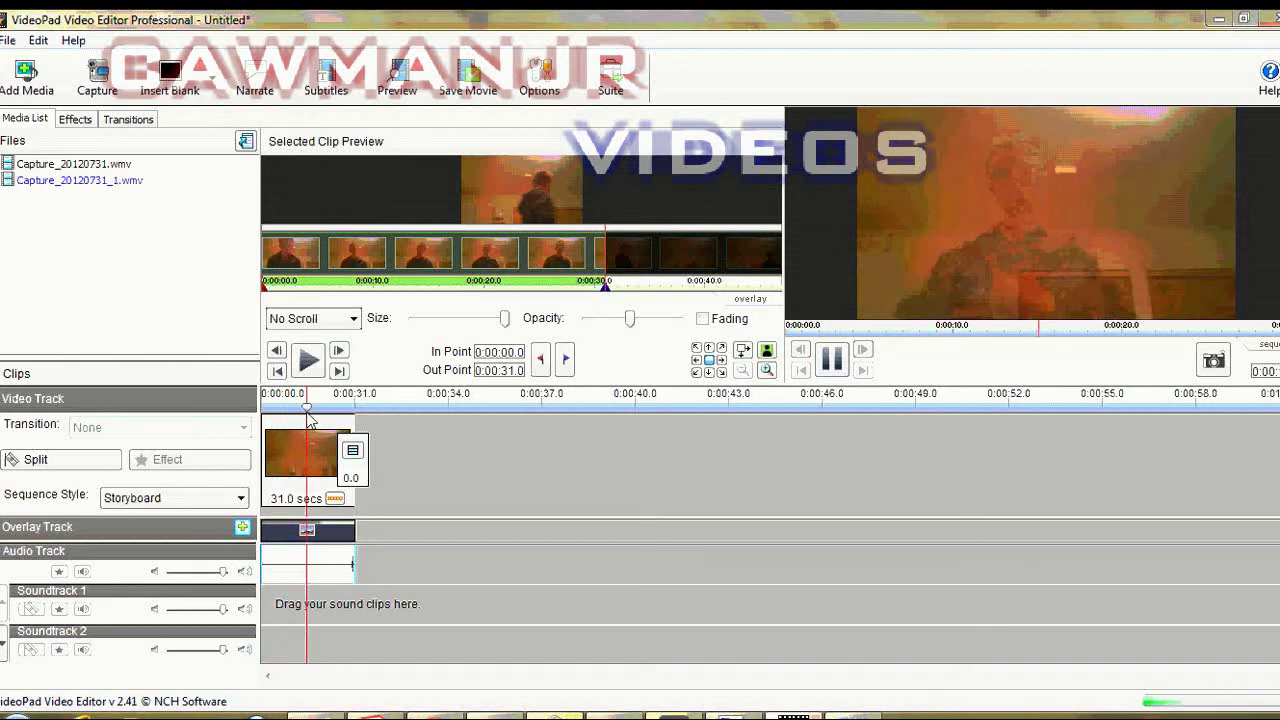
pyautogui.click(820, 362)
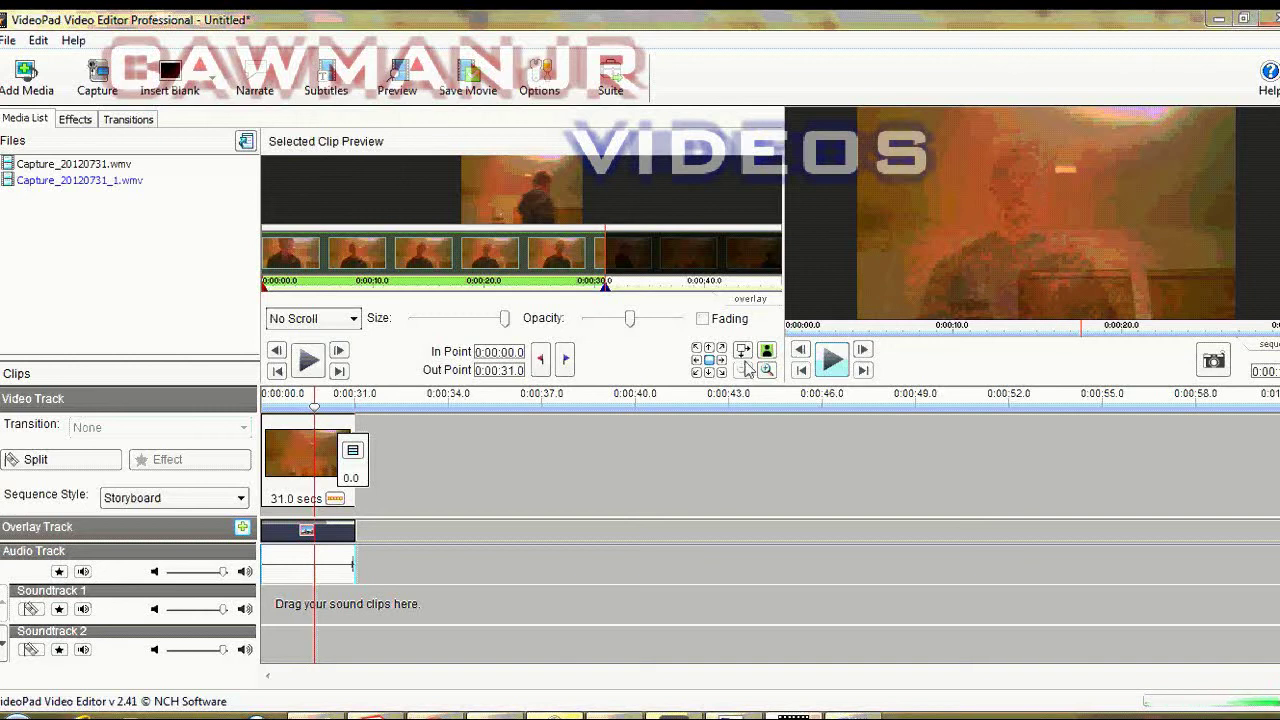
pyautogui.moveTo(627, 318); pyautogui.dragTo(612, 319)
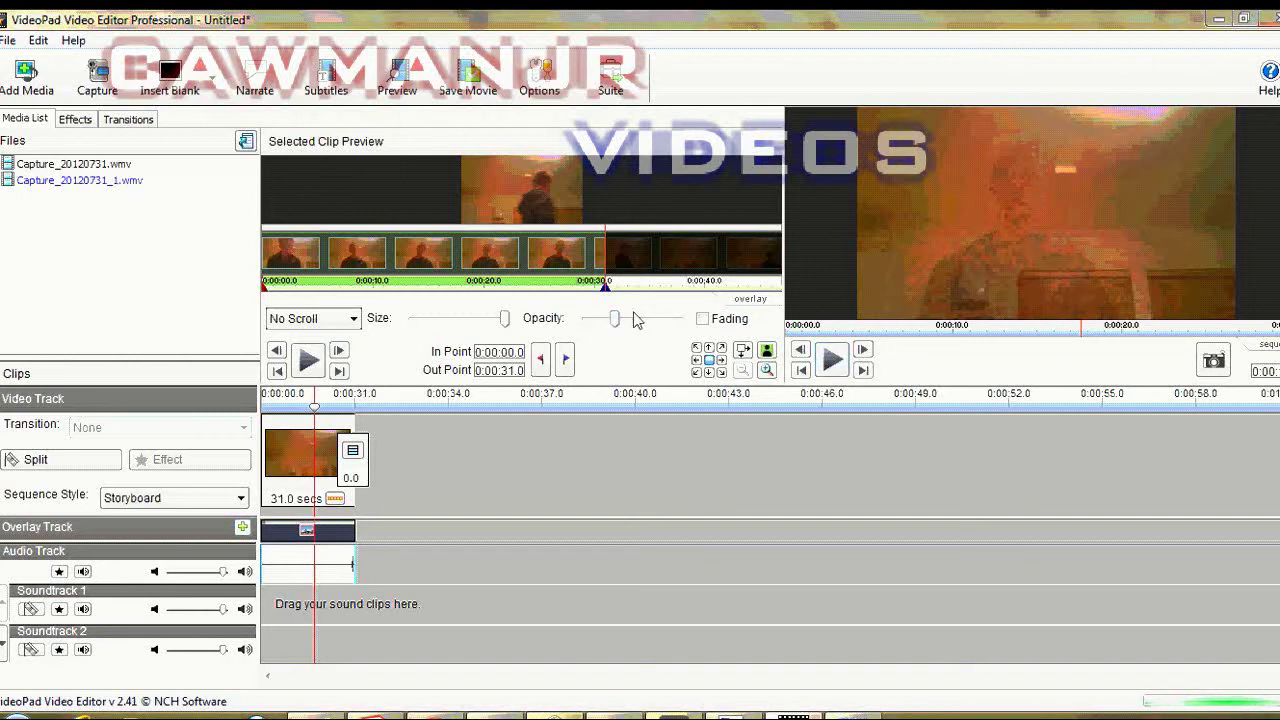
# Step: Apply the Black and White effect to the background clip on the video track
pyautogui.click(287, 451)
pyautogui.click(80, 119)
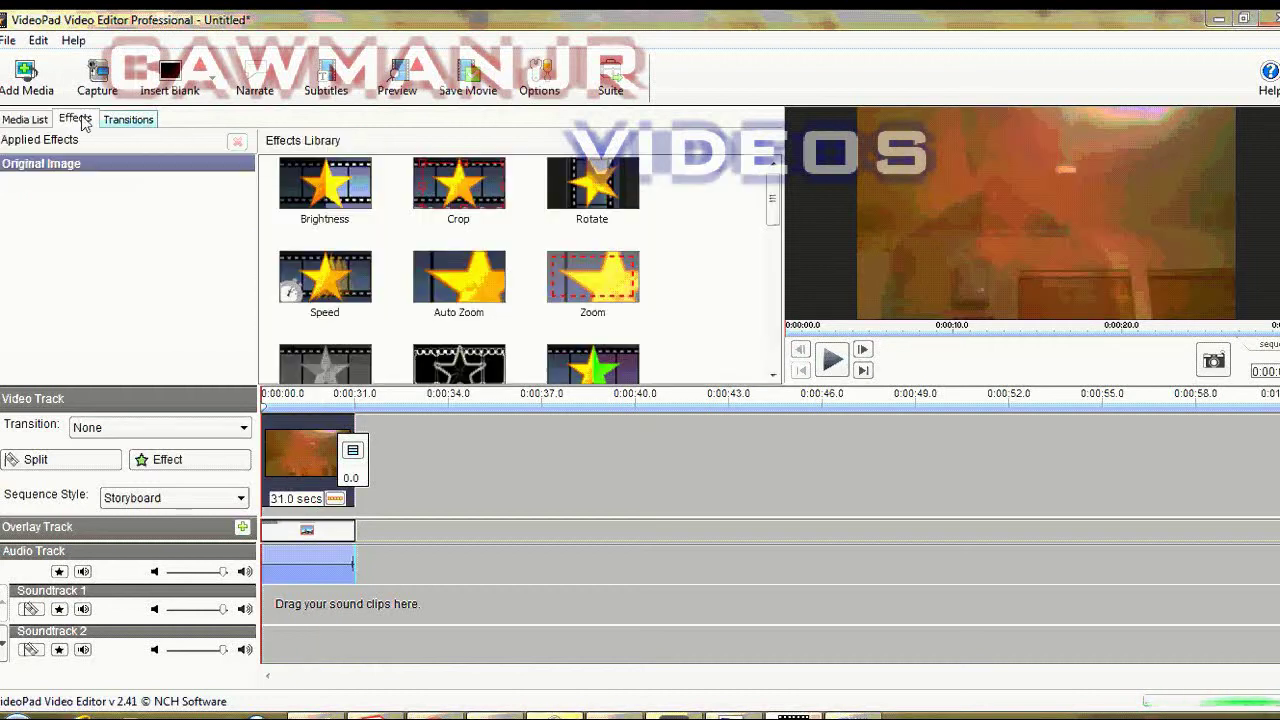
pyautogui.doubleClick(302, 368)
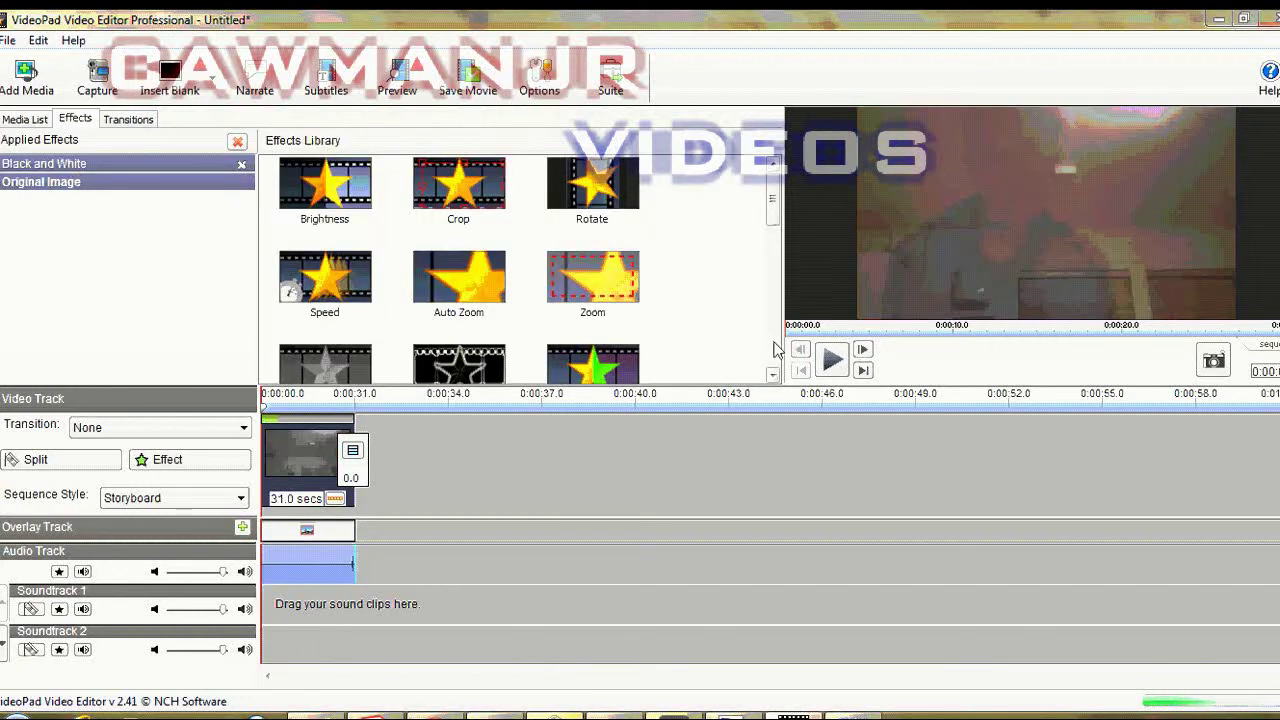
pyautogui.click(838, 355)
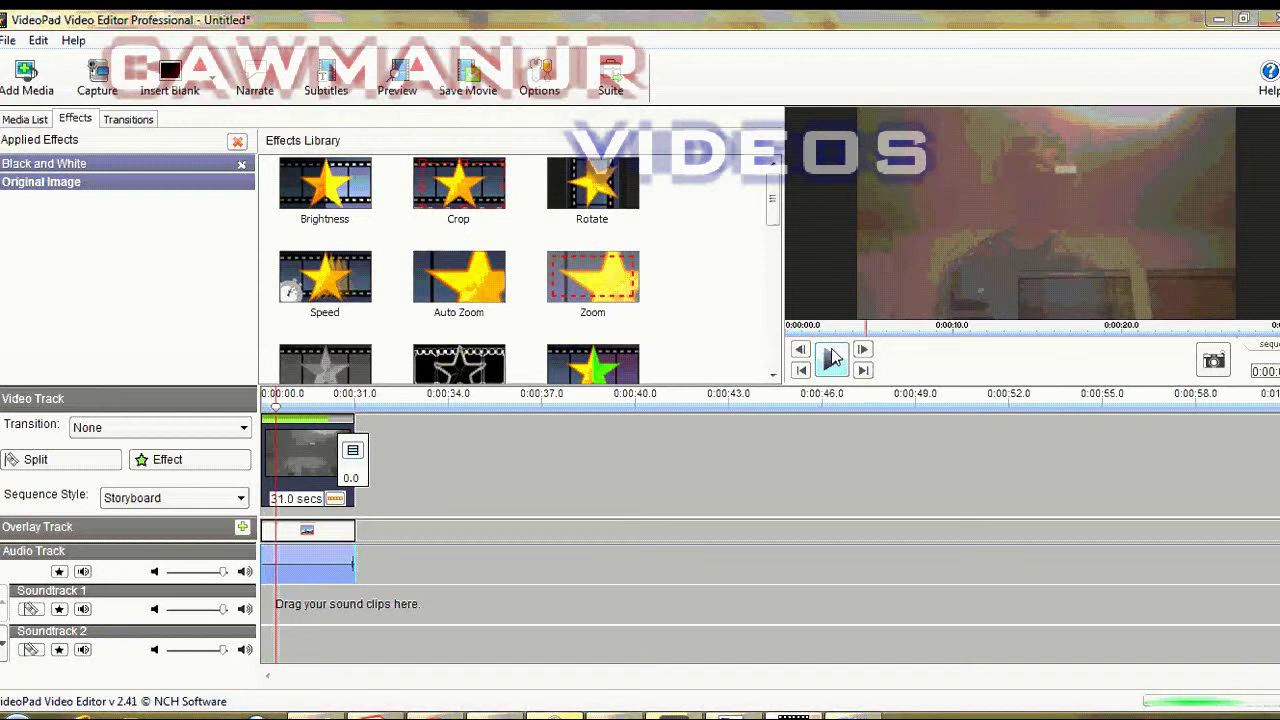
# Step: Apply the Black and White effect to the overlay actor clip
pyautogui.click(306, 530)
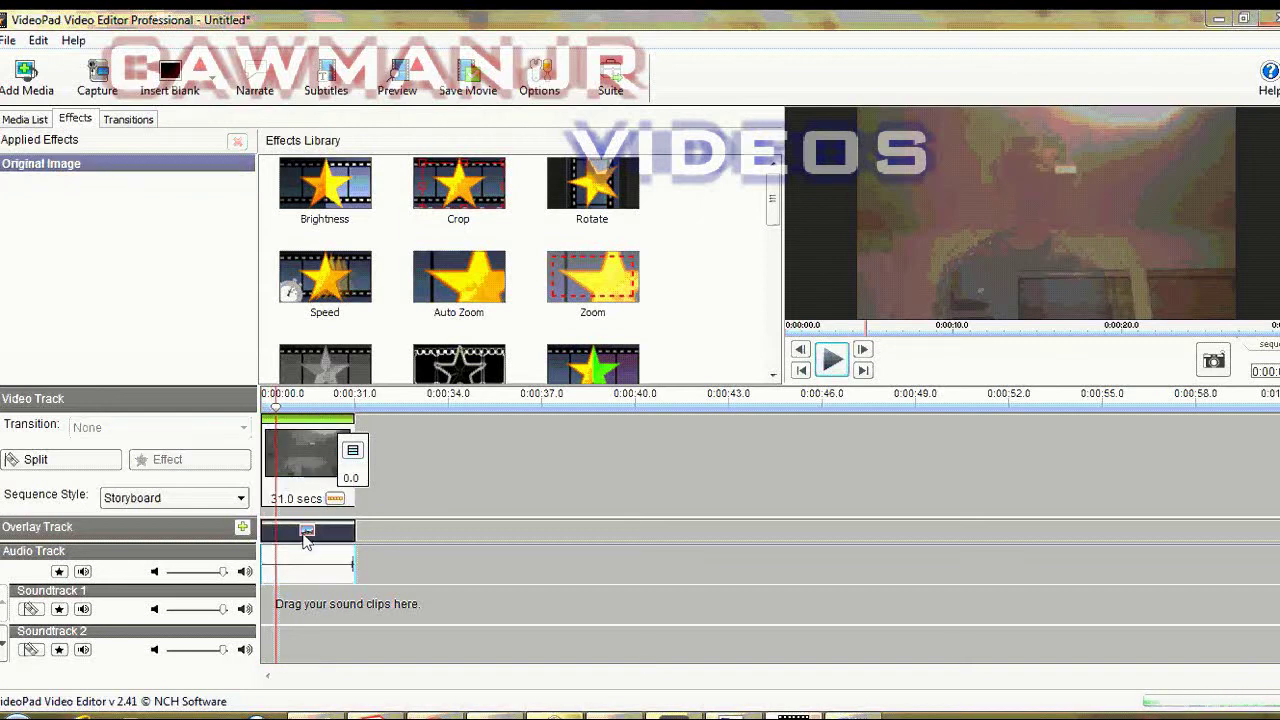
pyautogui.click(24, 120)
pyautogui.click(75, 119)
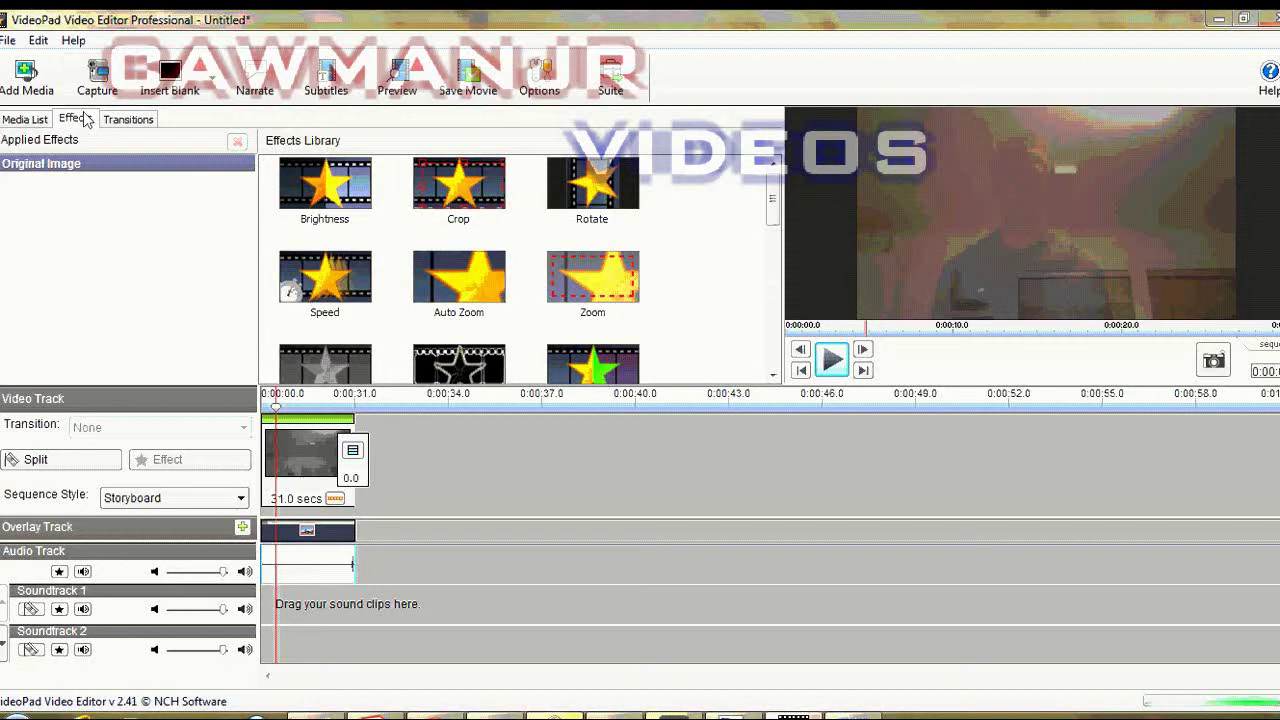
pyautogui.click(318, 377)
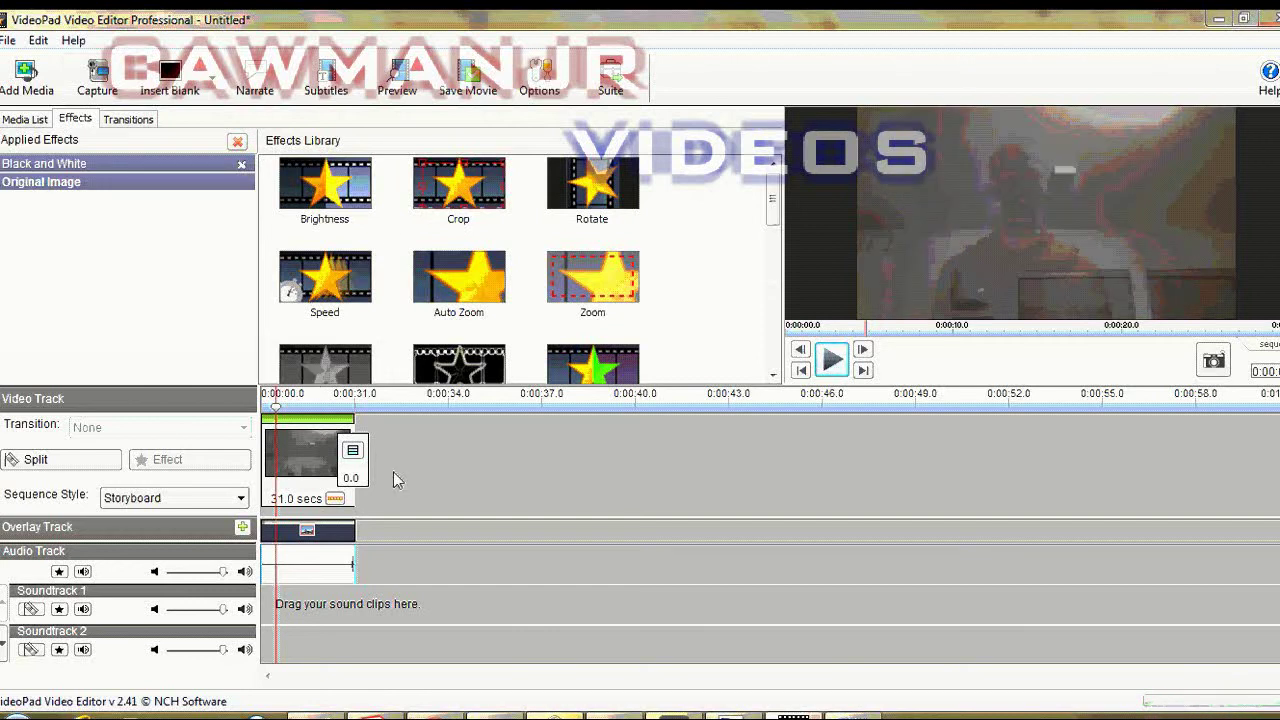
pyautogui.moveTo(772, 182)
pyautogui.mouseDown()
pyautogui.moveTo(768, 352)
pyautogui.moveTo(776, 210)
pyautogui.mouseUp()
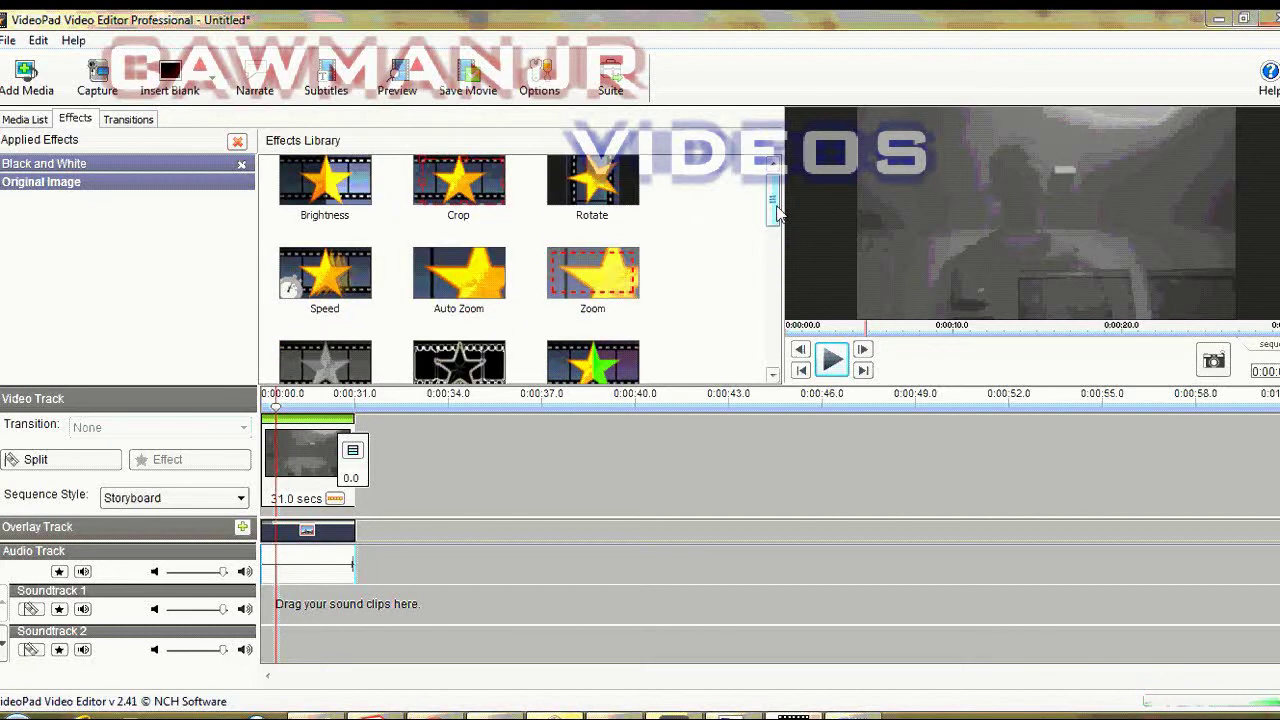
# Step: Unlink the background clip's sound, undoing an accidental removal of all clips
pyautogui.click(337, 569)
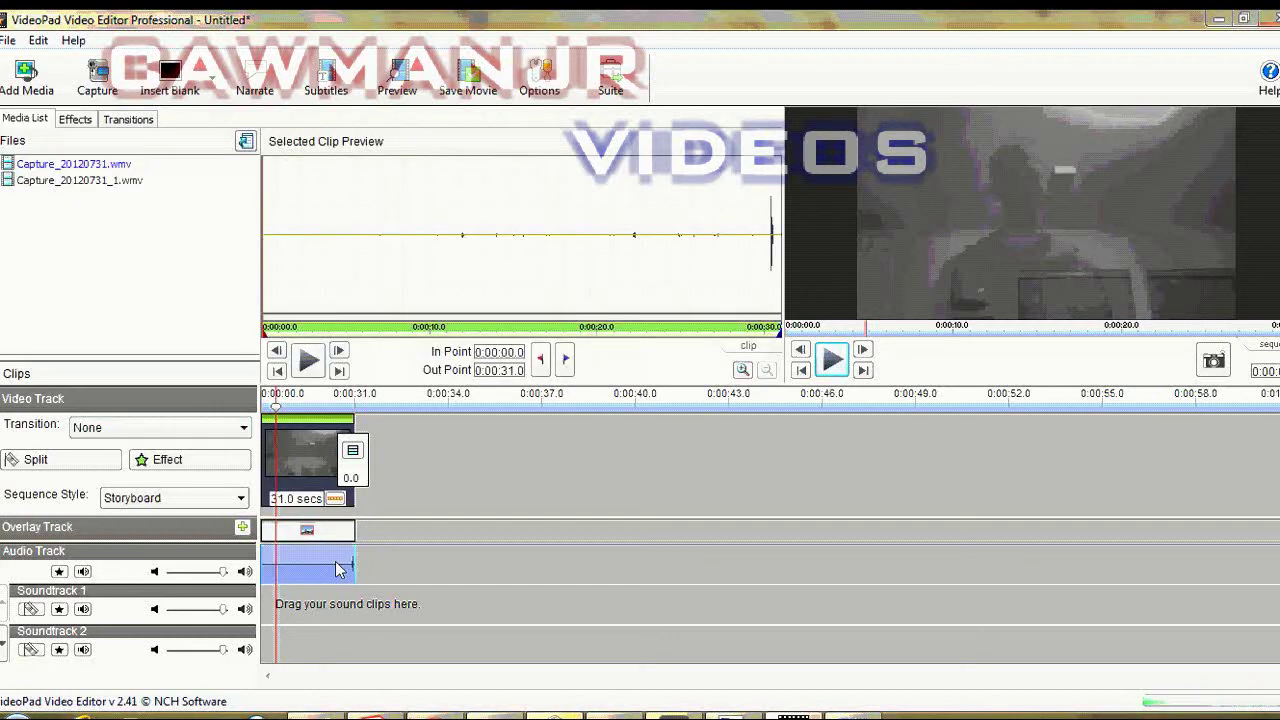
pyautogui.rightClick(337, 569)
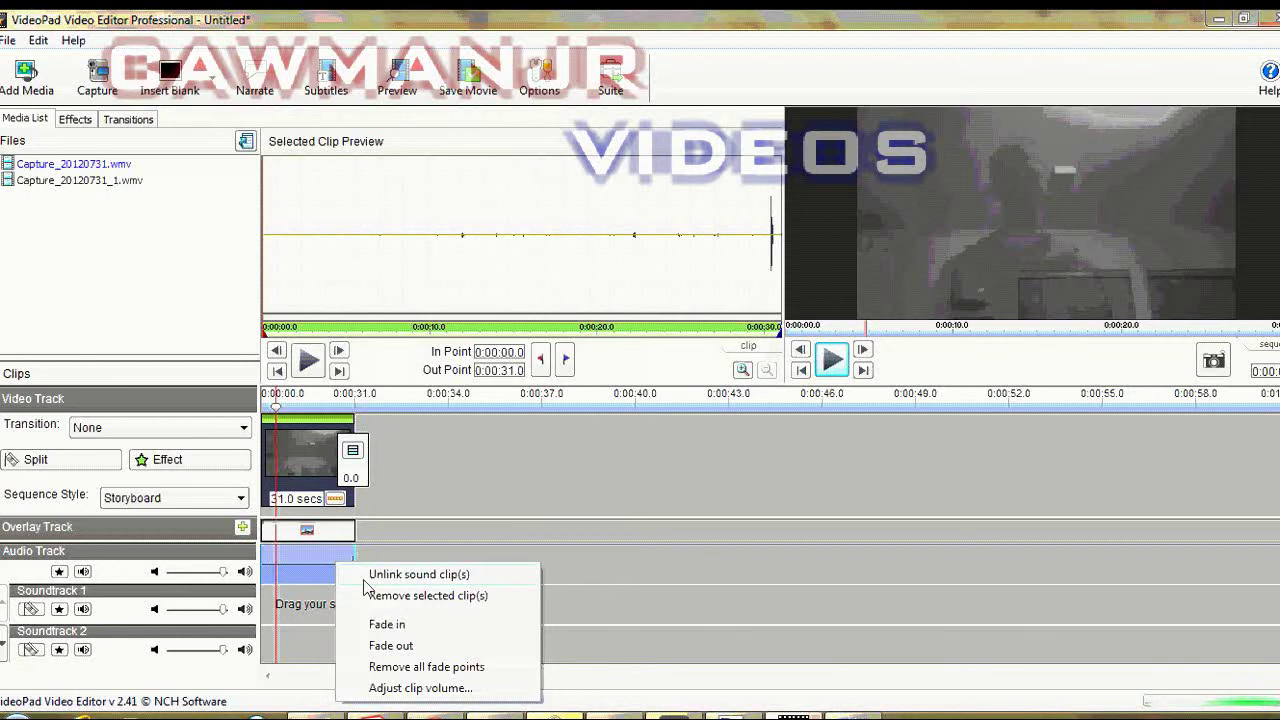
pyautogui.click(380, 576)
pyautogui.rightClick(332, 597)
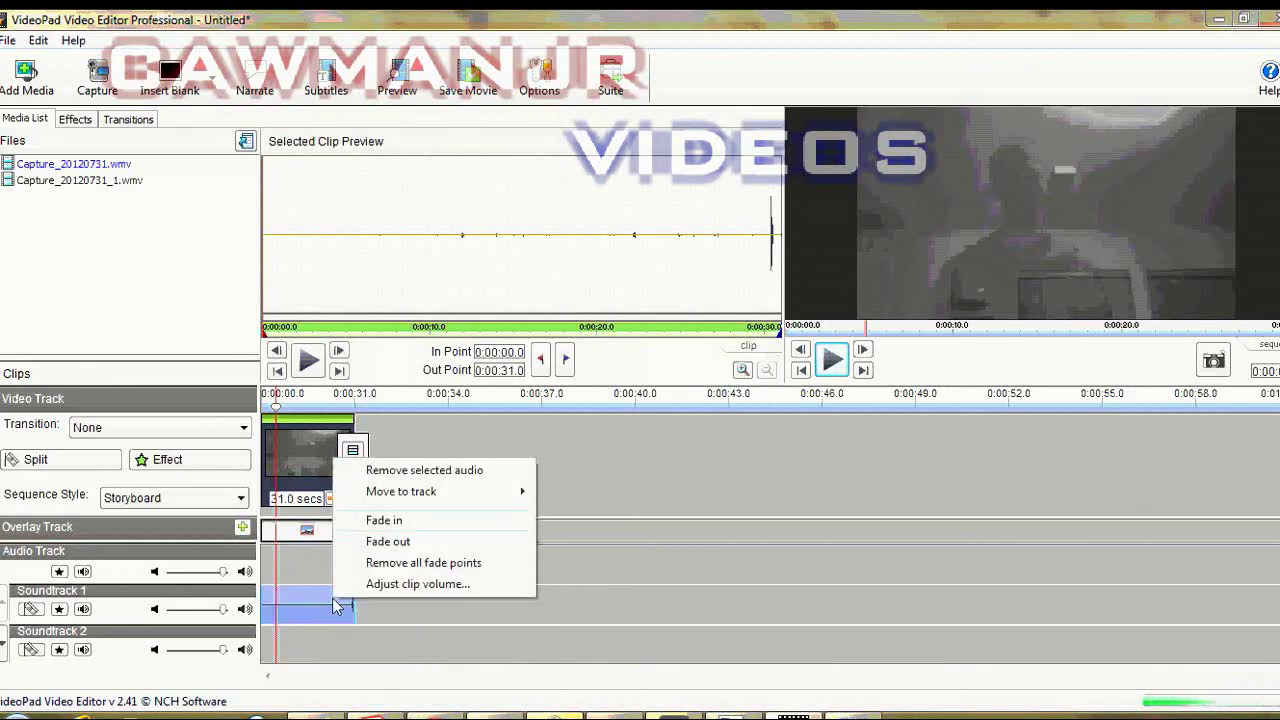
pyautogui.click(428, 470)
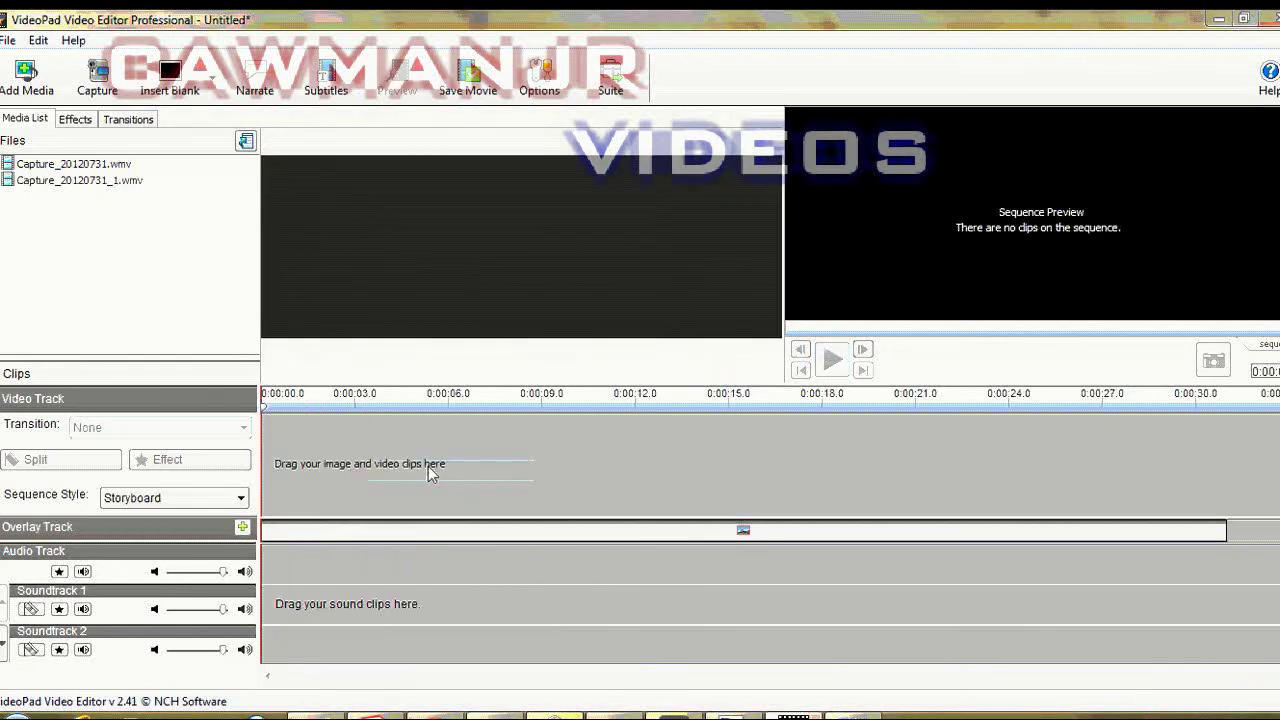
pyautogui.hotkey('ctrl', 'z')
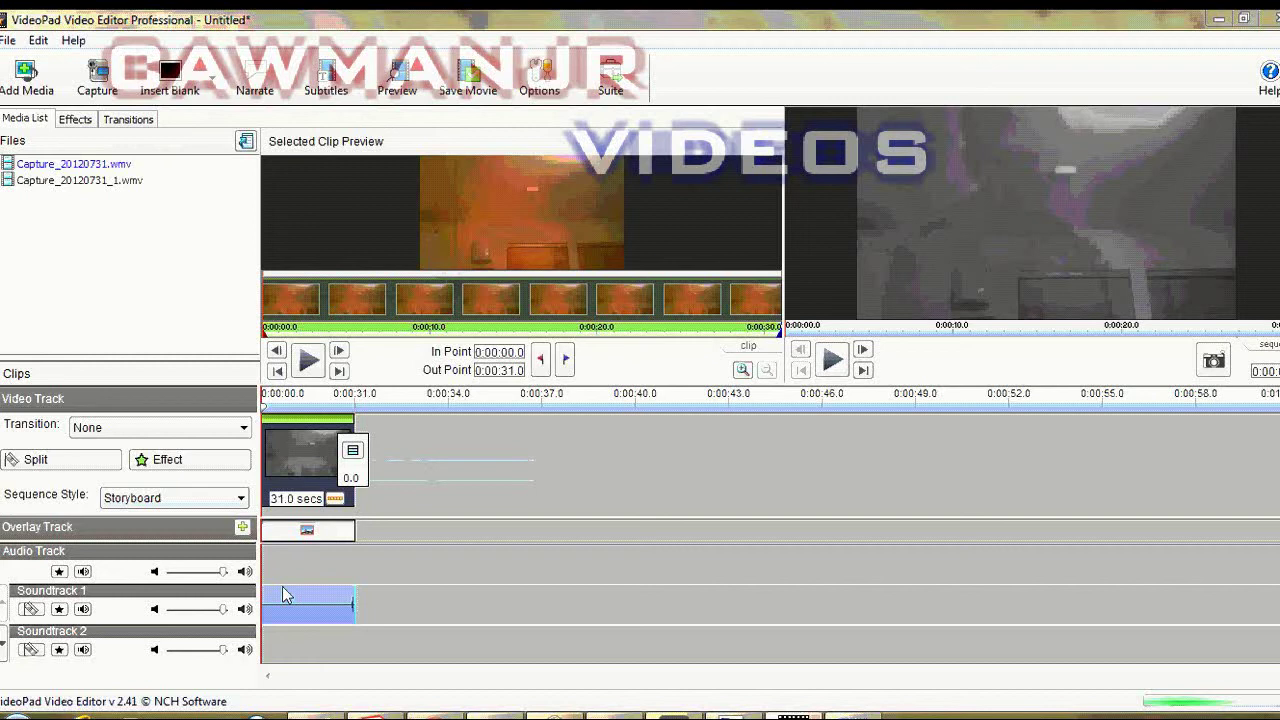
# Step: Remove only the detached sound on Soundtrack 1 and scrub through the silent result
pyautogui.rightClick(301, 475)
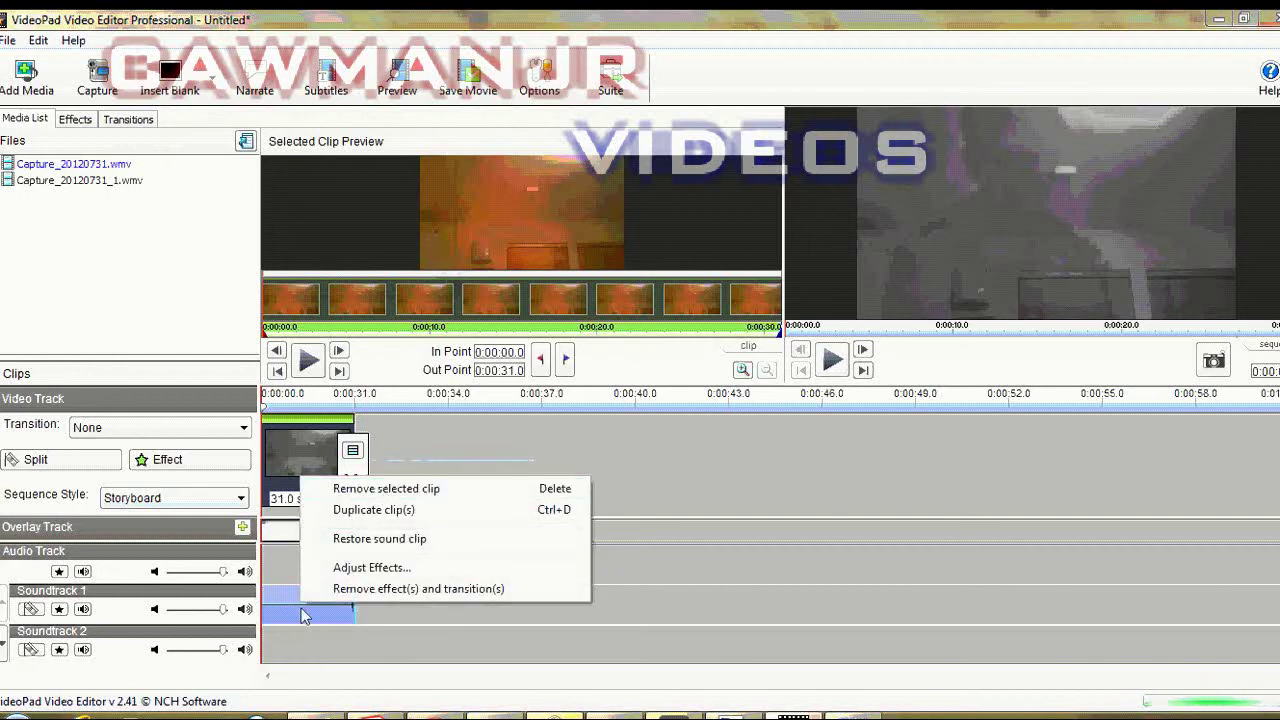
pyautogui.click(523, 634)
pyautogui.click(300, 606)
pyautogui.rightClick(300, 603)
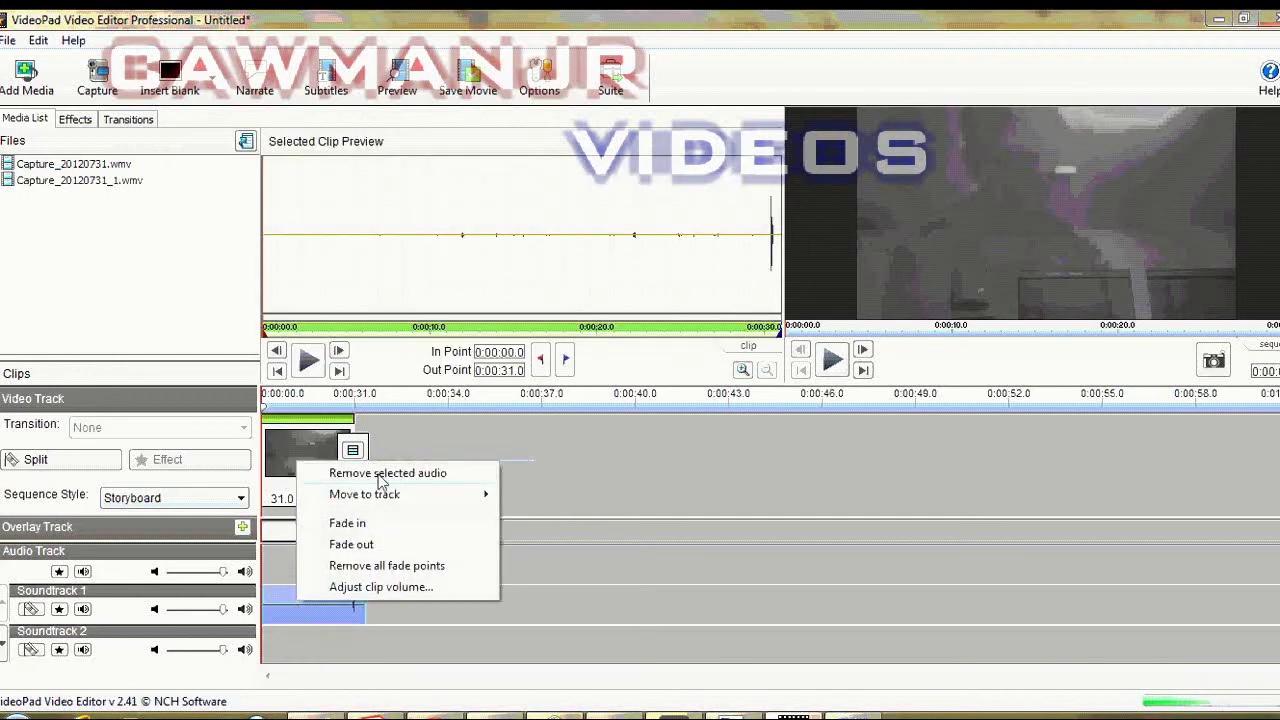
pyautogui.click(378, 473)
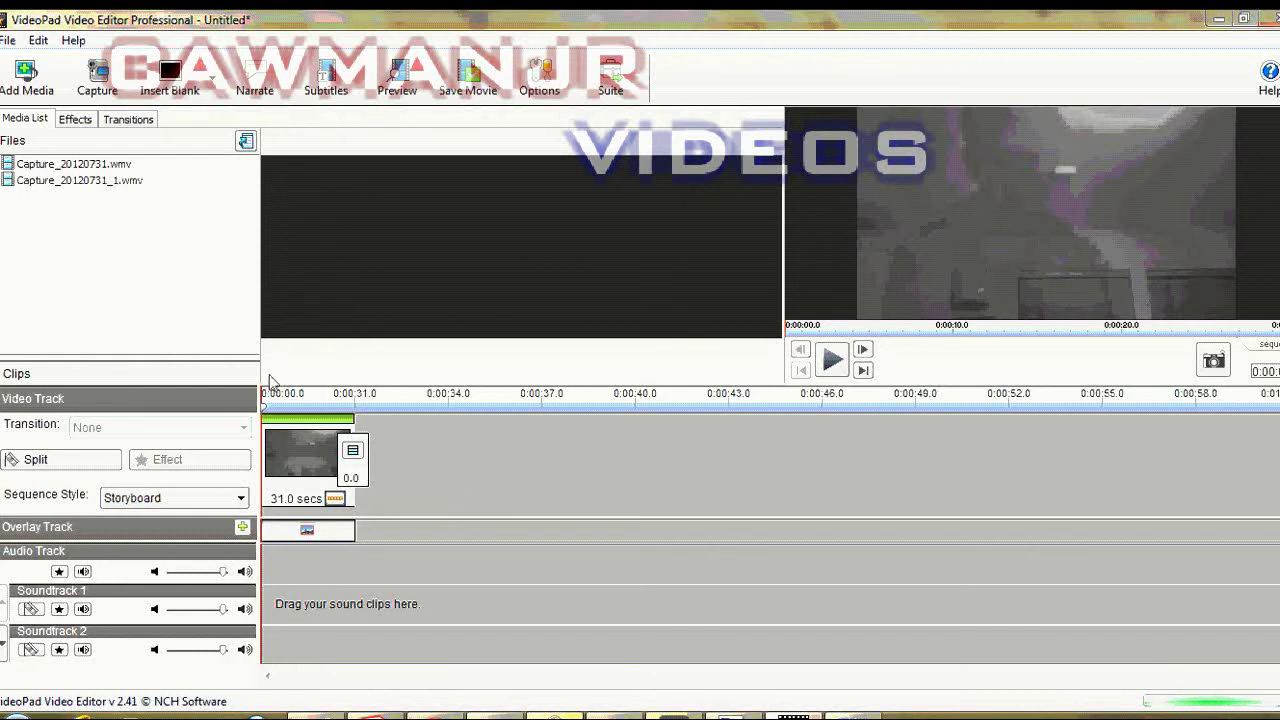
pyautogui.moveTo(270, 414)
pyautogui.mouseDown()
pyautogui.moveTo(320, 415)
pyautogui.moveTo(262, 415)
pyautogui.mouseUp()
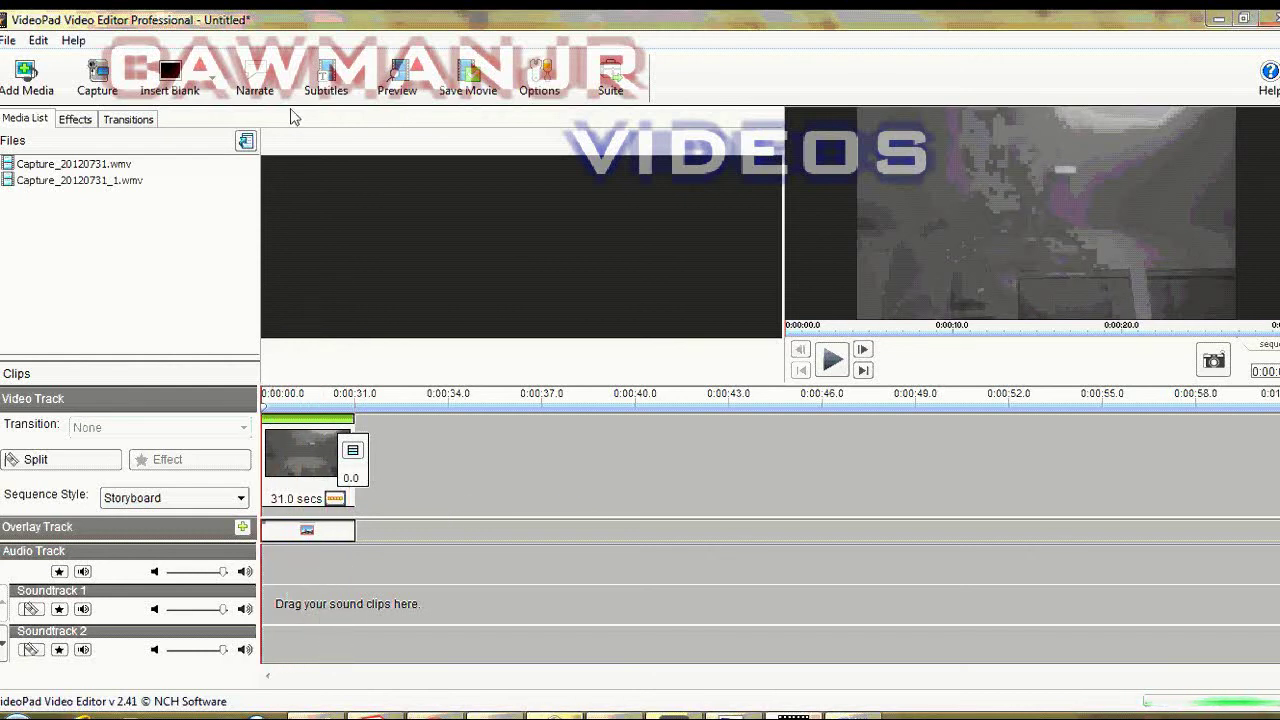